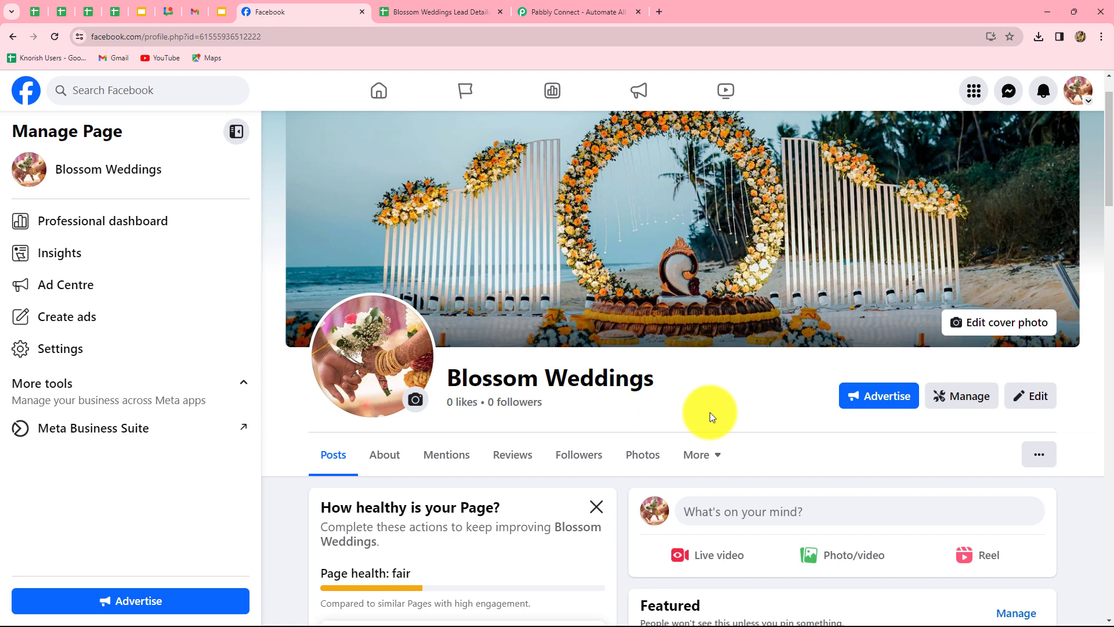
Switch to the Pabbly Connect website and sign in to the Pabbly account
{"action": "left_click", "coordinate": [440, 10]}
{"action": "left_click", "coordinate": [530, 10]}
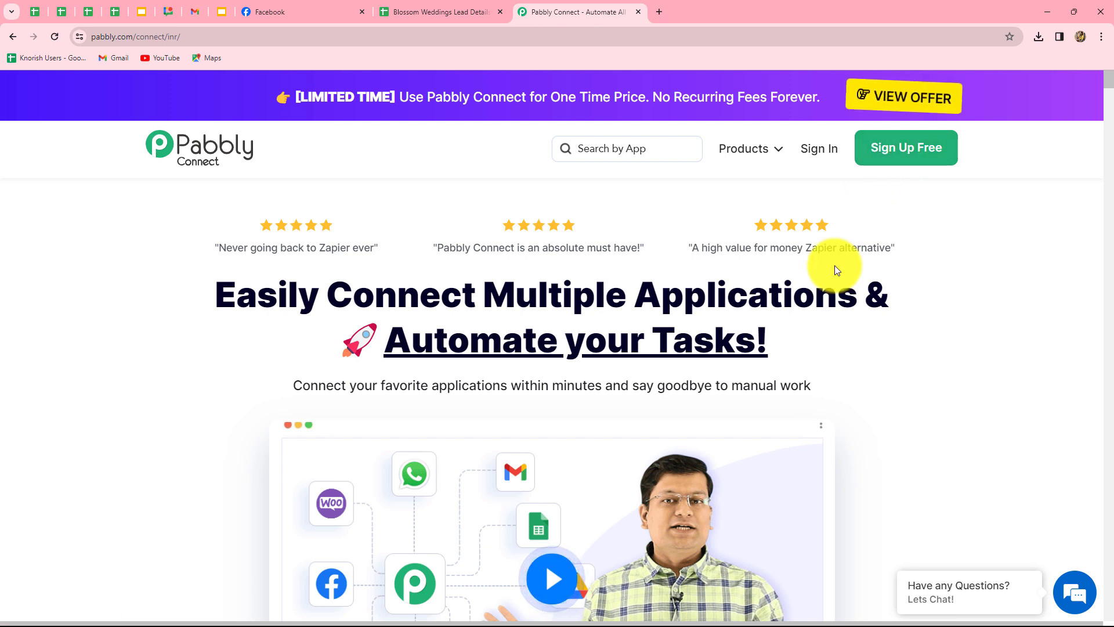
{"action": "left_click_drag", "start_coordinate": [231, 321], "coordinate": [898, 374]}
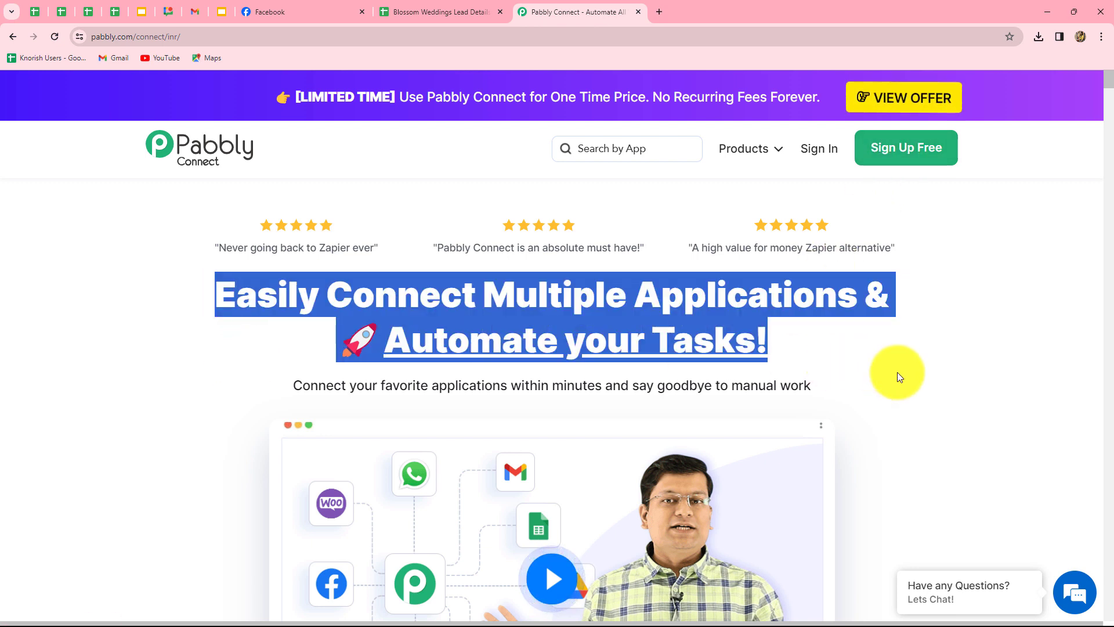
{"action": "left_click", "coordinate": [901, 374]}
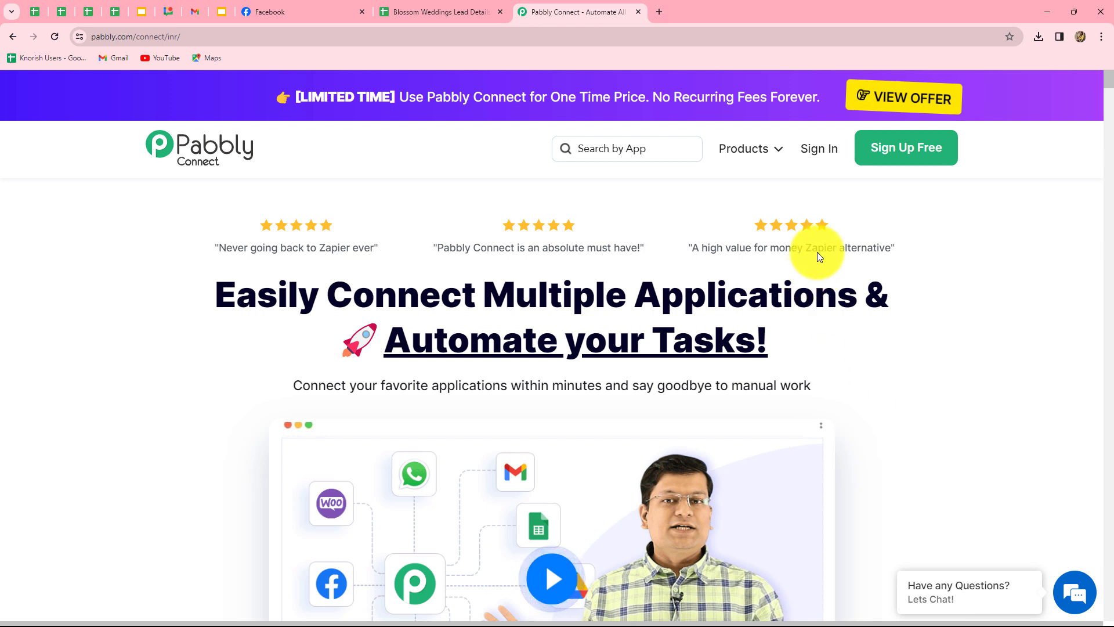
{"action": "left_click", "coordinate": [816, 156]}
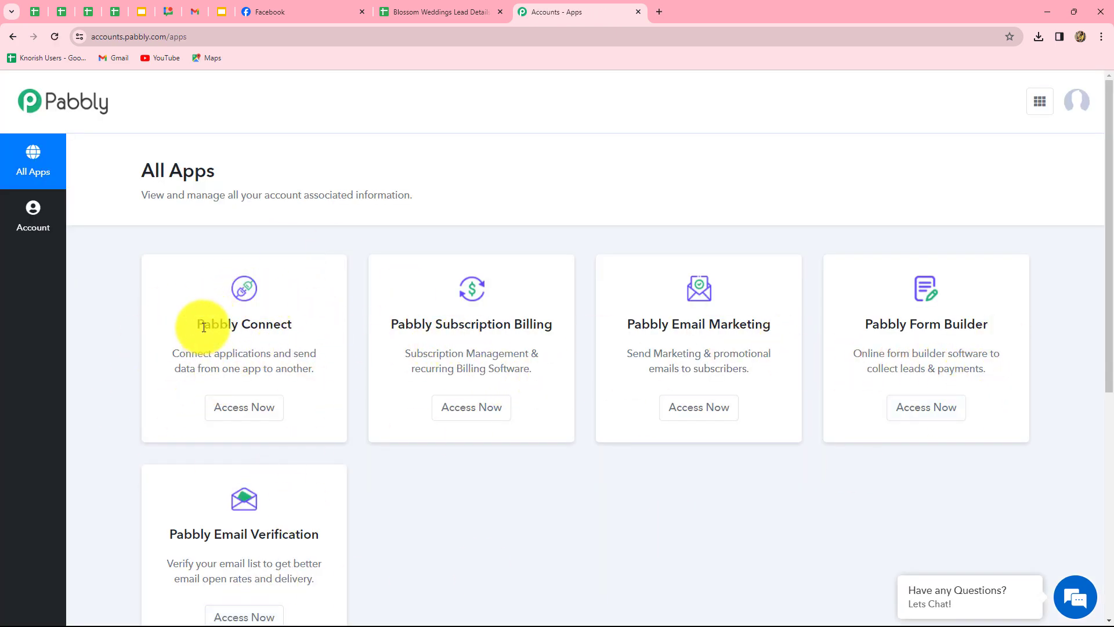
{"action": "left_click_drag", "start_coordinate": [186, 318], "coordinate": [353, 349]}
Open Pabbly Connect and create 'Add Facebook Leads to Google Sheets (Wedding Planning)' under Facebook Lead Ads Automation
{"action": "left_click", "coordinate": [265, 409]}
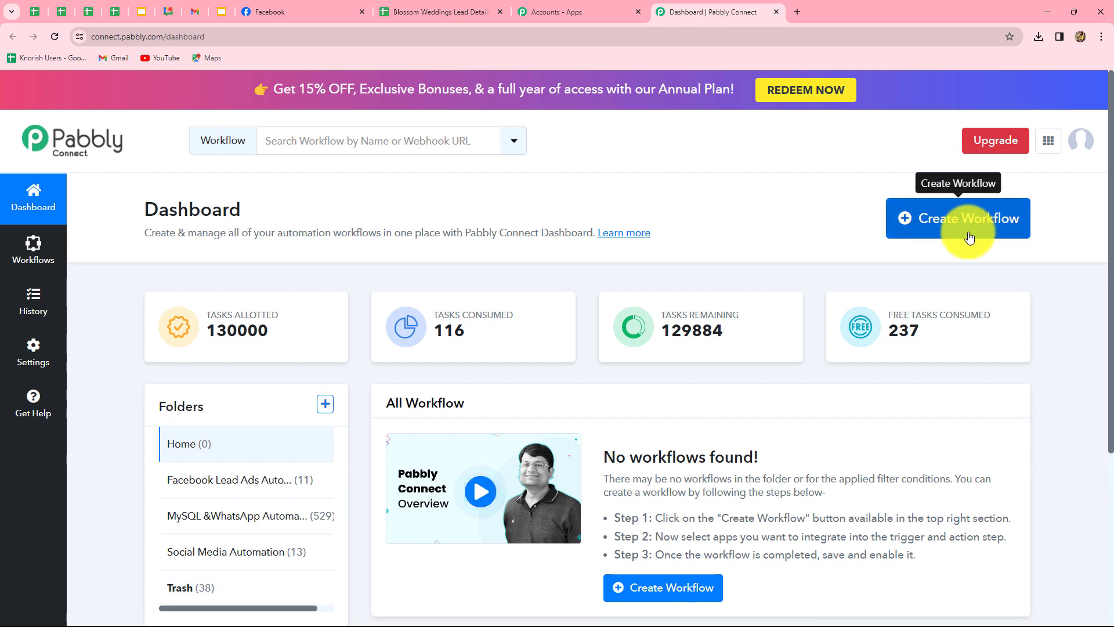
{"action": "left_click", "coordinate": [968, 237]}
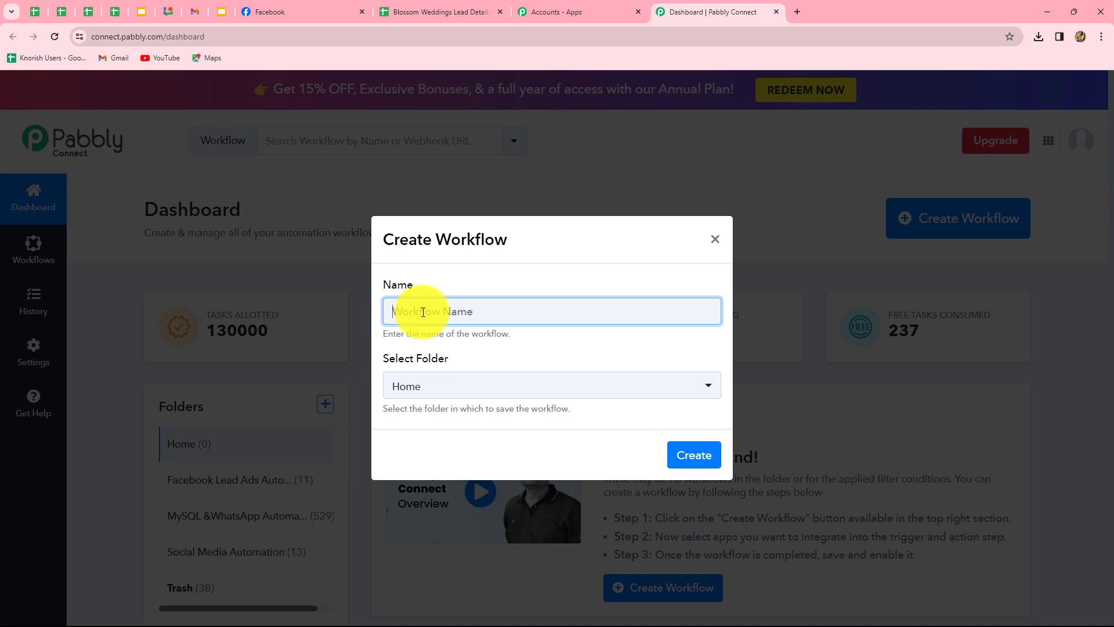
{"action": "type", "text": "Add Facebook Leads to Google Sheets (Wedding Planning)"}
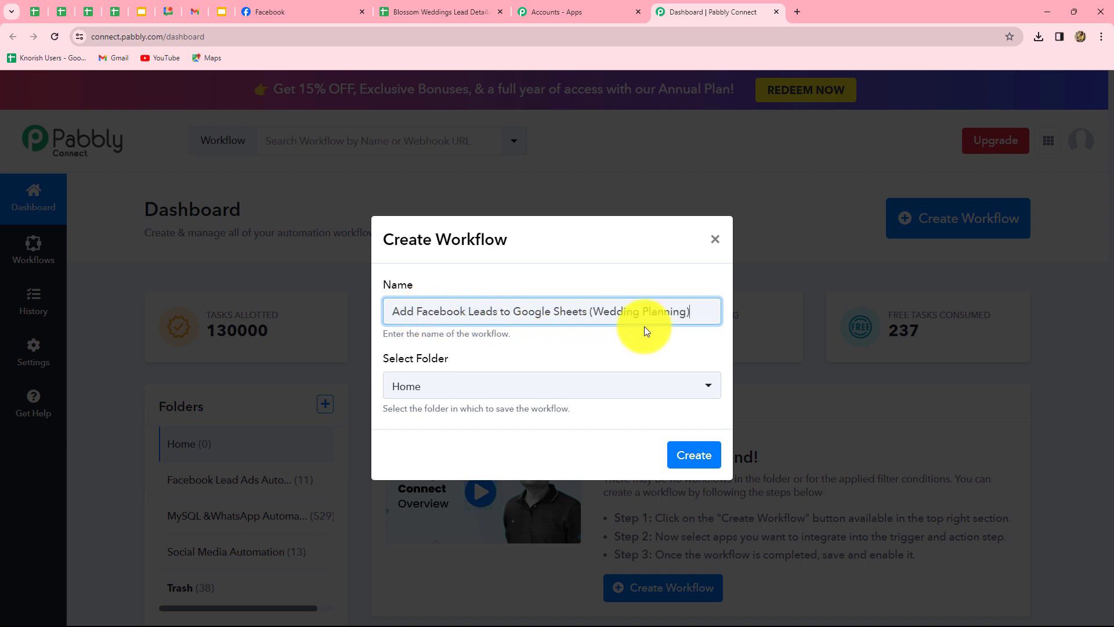
{"action": "left_click", "coordinate": [560, 389]}
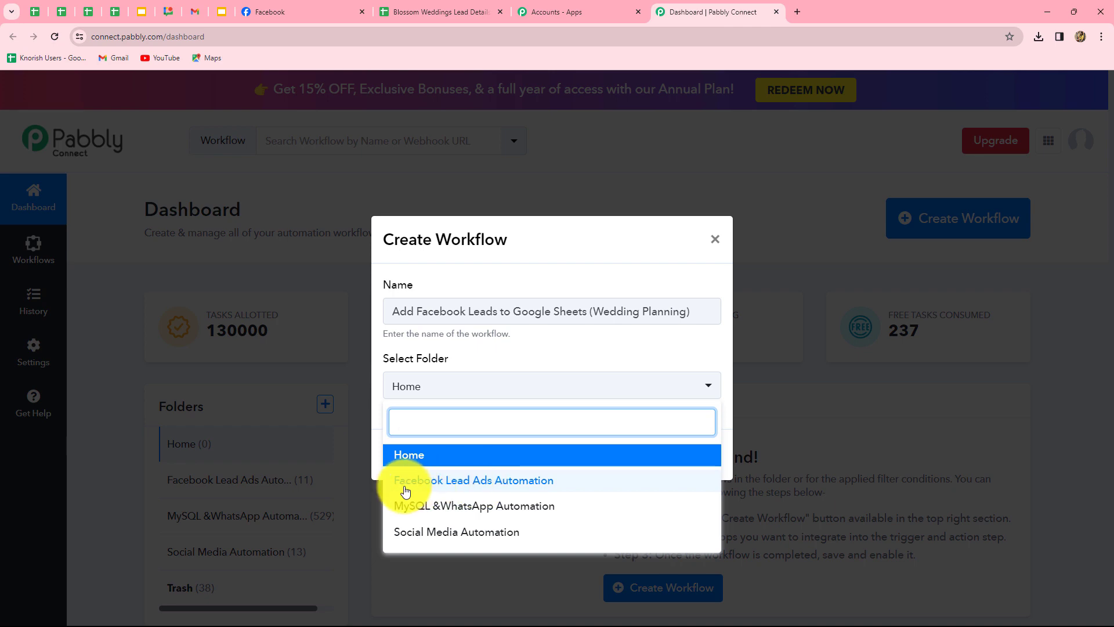
{"action": "left_click", "coordinate": [530, 482]}
{"action": "left_click", "coordinate": [697, 456]}
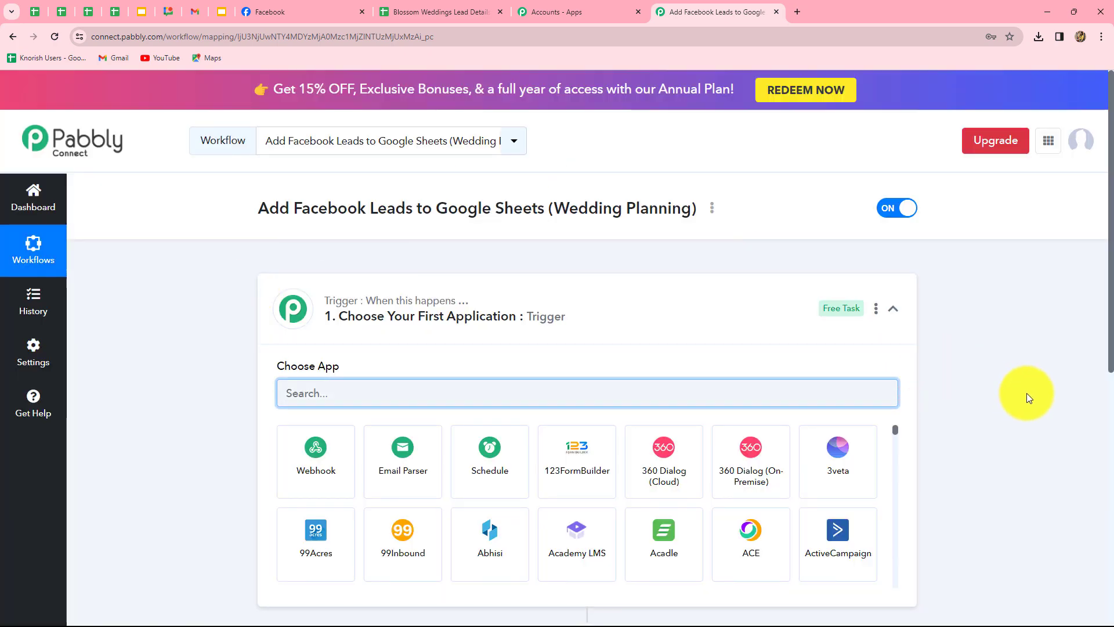
Search 'Face', choose Facebook Lead Ads as trigger app with the New Lead (Instant) event
{"action": "scroll", "coordinate": [1025, 393], "scroll_direction": "down", "scroll_amount": 3}
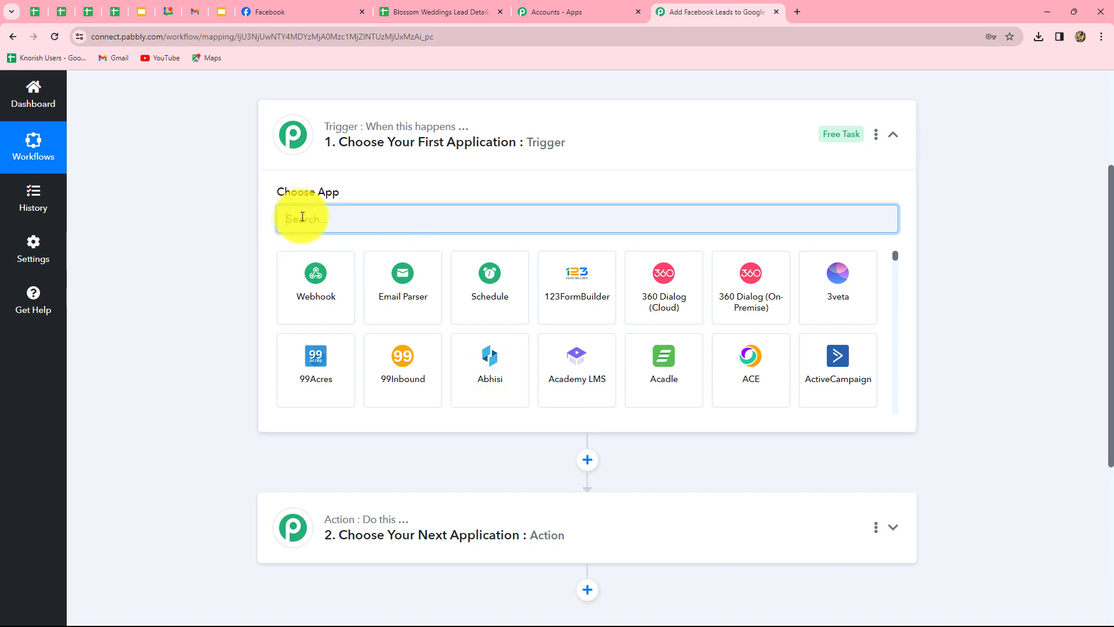
{"action": "type", "text": "Face"}
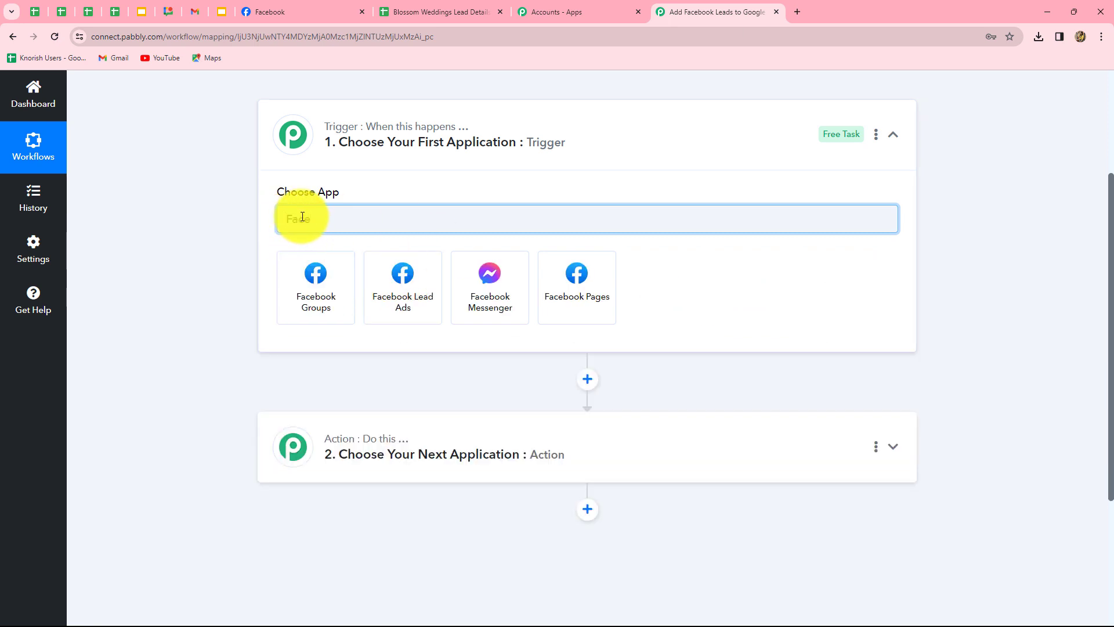
{"action": "left_click", "coordinate": [398, 306]}
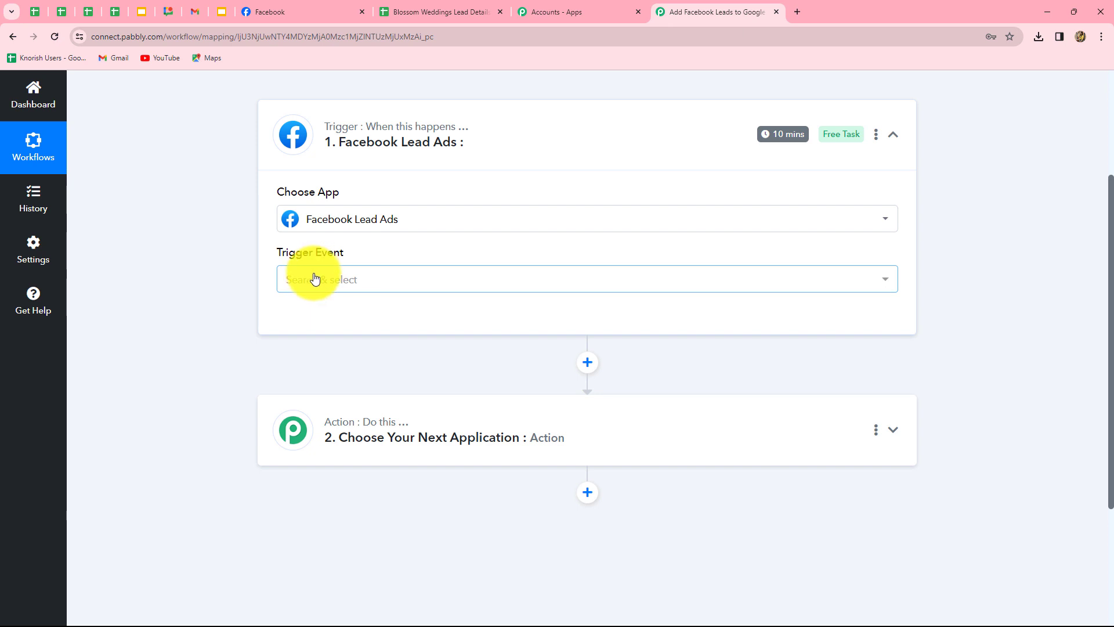
{"action": "left_click", "coordinate": [315, 279]}
{"action": "left_click", "coordinate": [315, 365]}
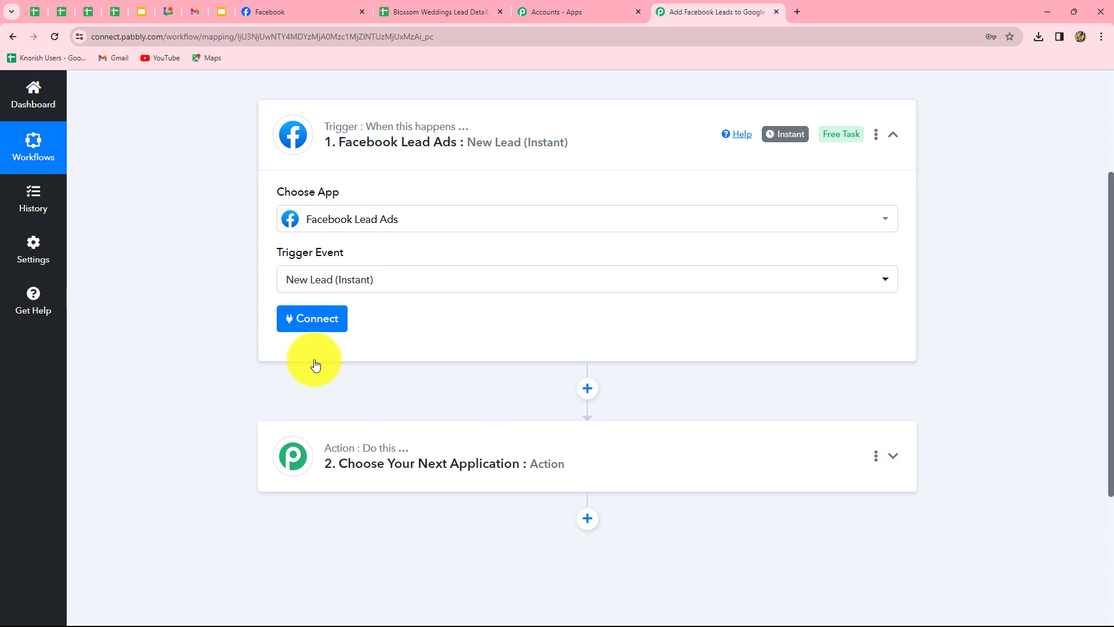
Add a new Facebook Lead Ads connection and authorize the Facebook account
{"action": "left_click", "coordinate": [312, 319]}
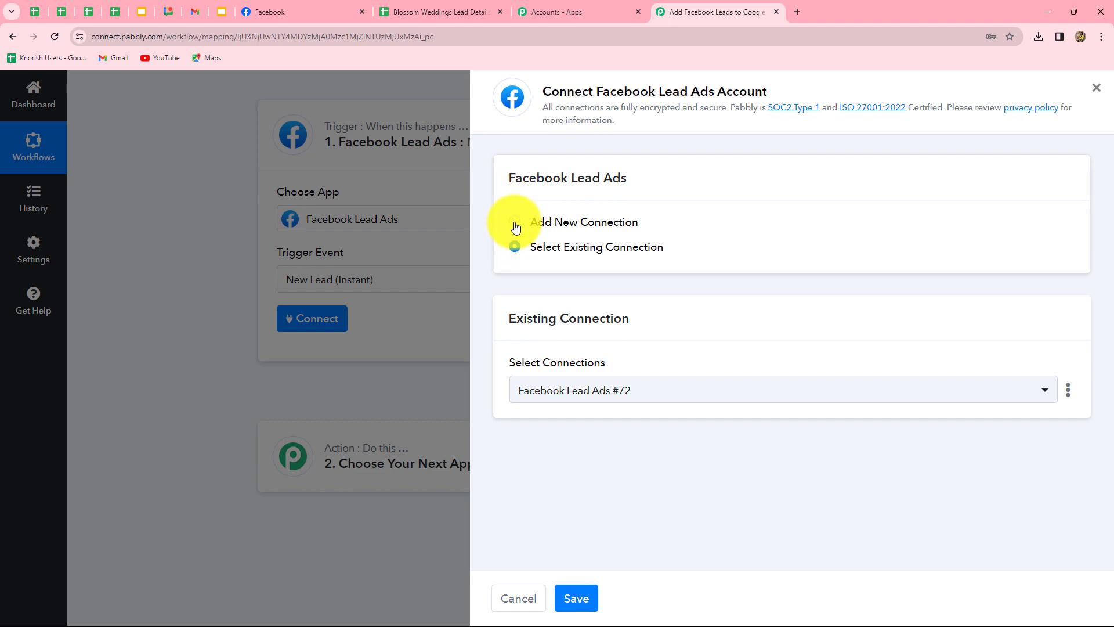
{"action": "left_click", "coordinate": [515, 222]}
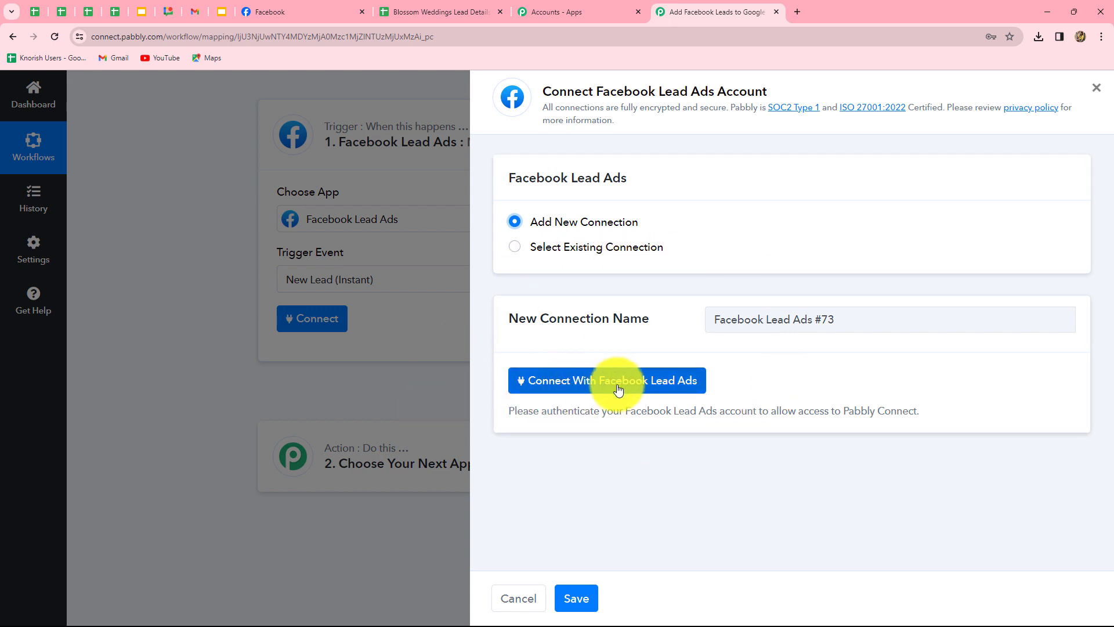
{"action": "left_click", "coordinate": [656, 389]}
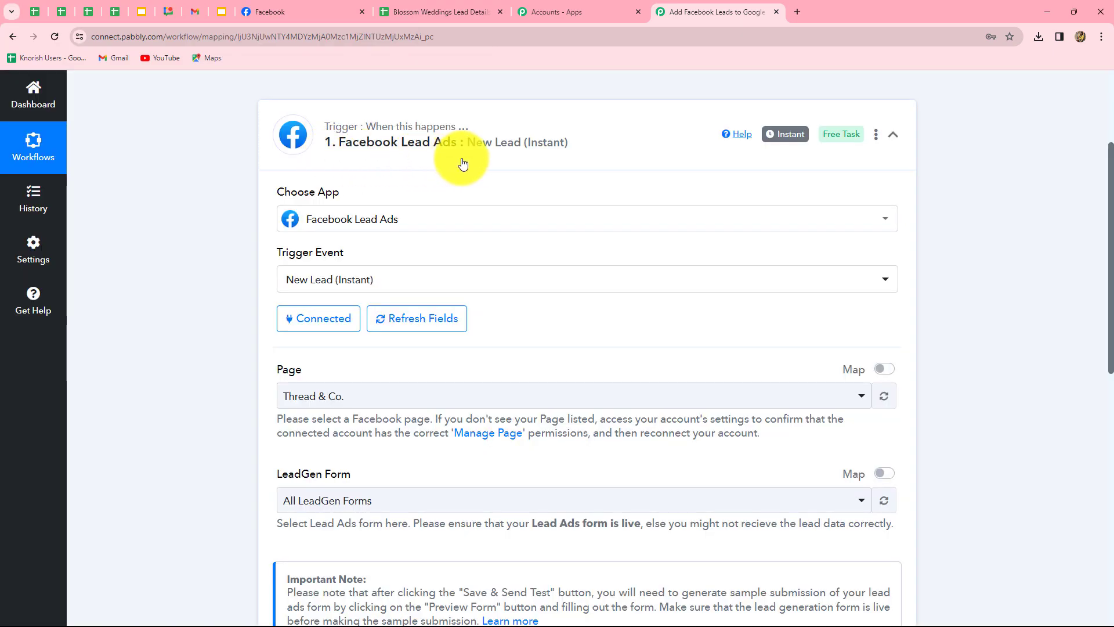
{"action": "scroll", "coordinate": [725, 420], "scroll_direction": "down", "scroll_amount": 4}
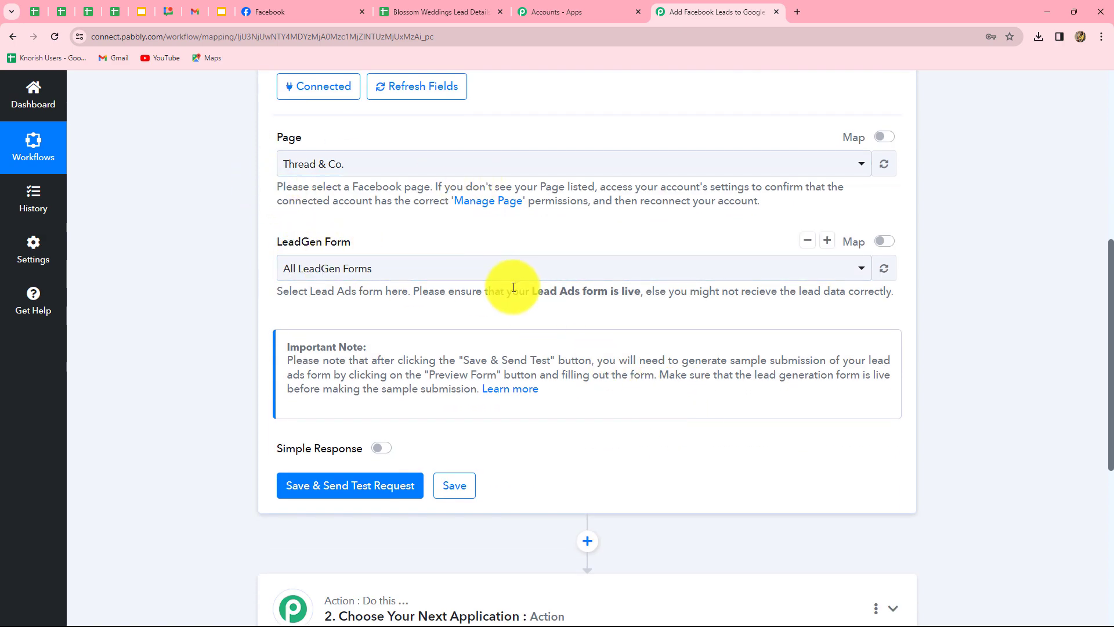
Check the Blossom Weddings Facebook page, then return to the workflow editor
{"action": "left_click", "coordinate": [284, 9]}
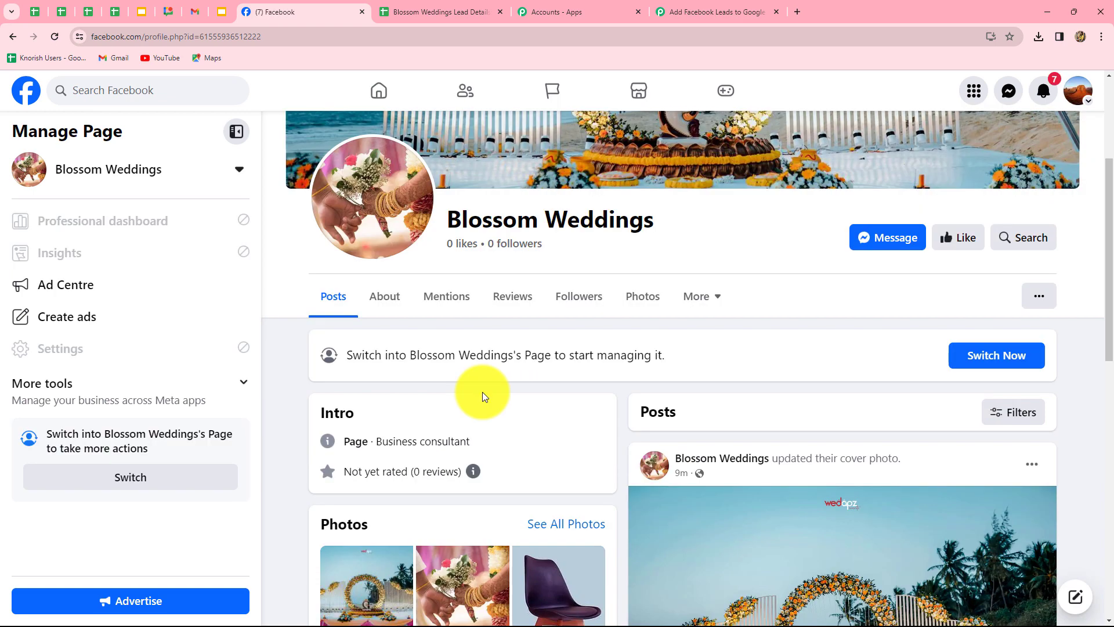
{"action": "scroll", "coordinate": [483, 392], "scroll_direction": "up", "scroll_amount": 2}
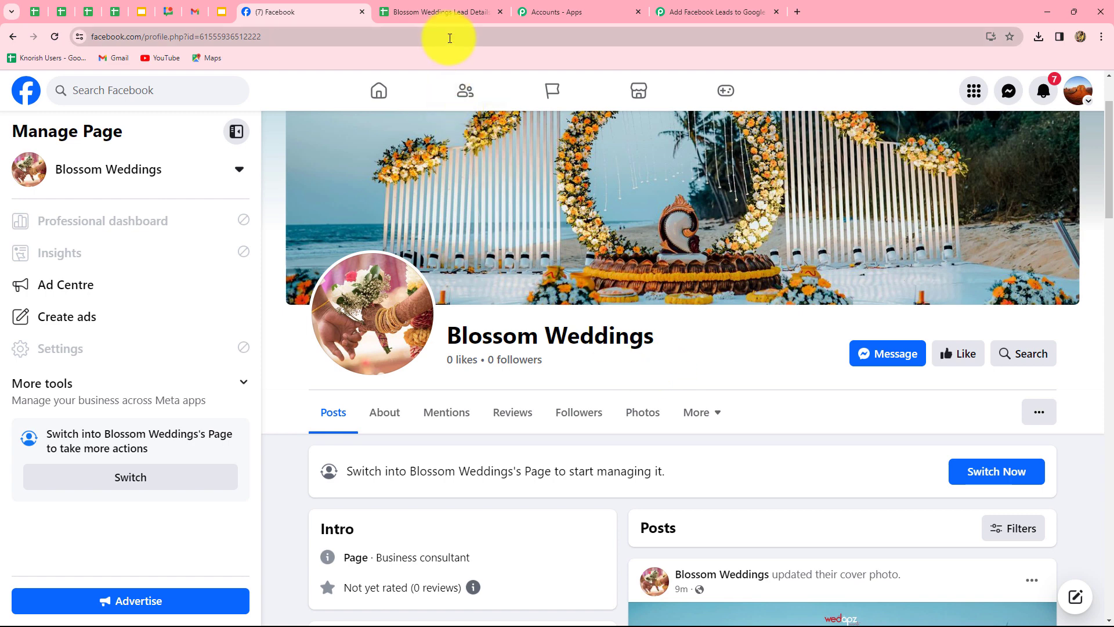
{"action": "left_click", "coordinate": [696, 13]}
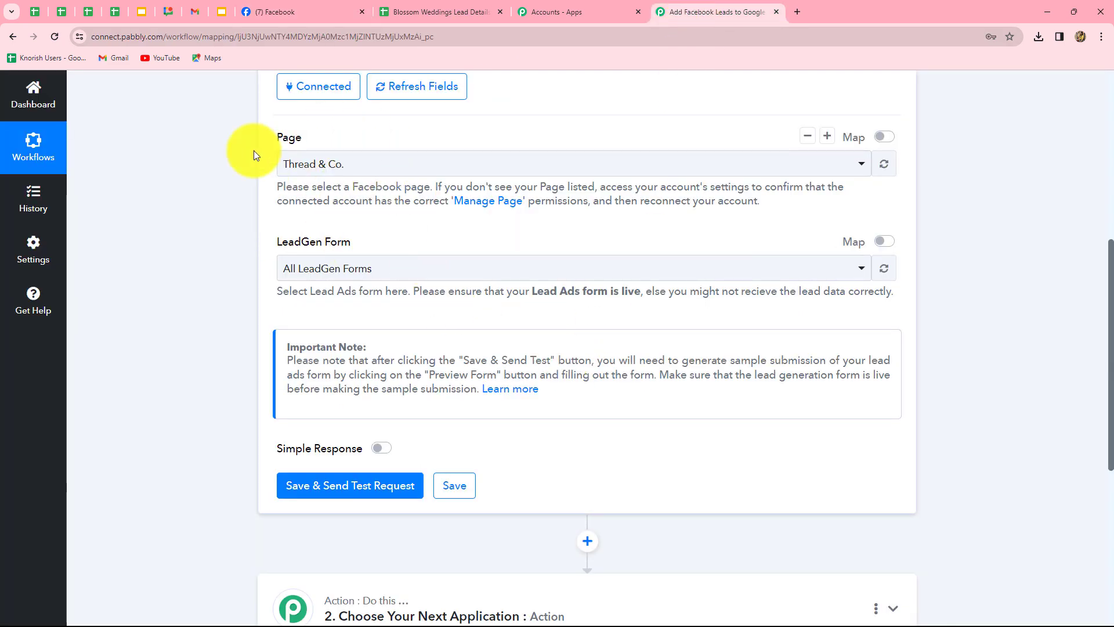
Set the trigger to the Blossom Weddings page and New Contact Form, then save and send a test request
{"action": "left_click", "coordinate": [354, 169]}
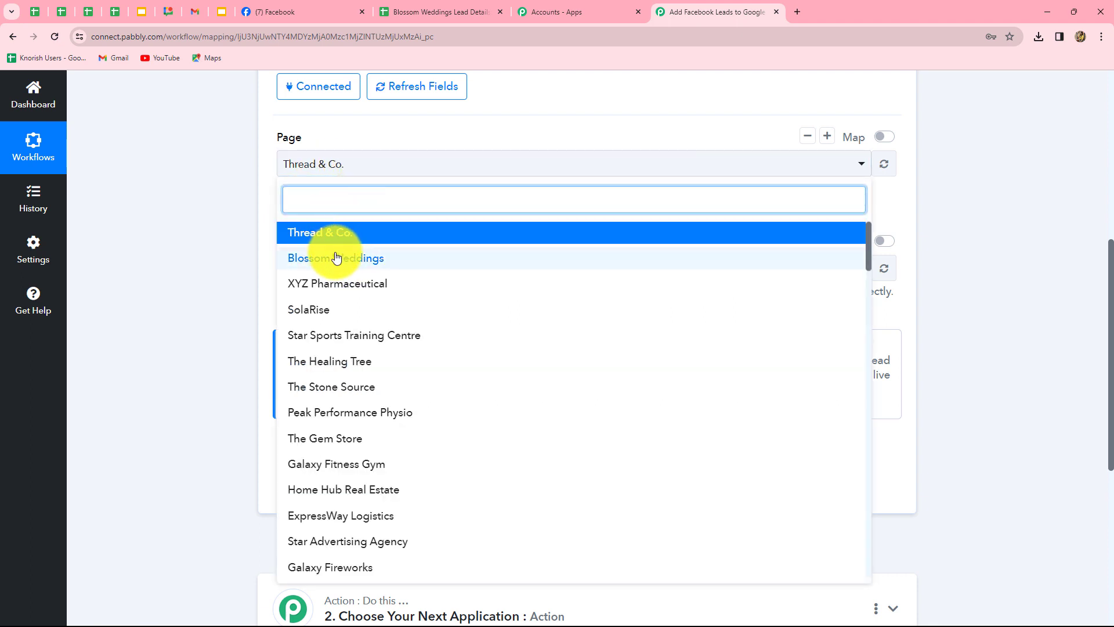
{"action": "left_click", "coordinate": [337, 257]}
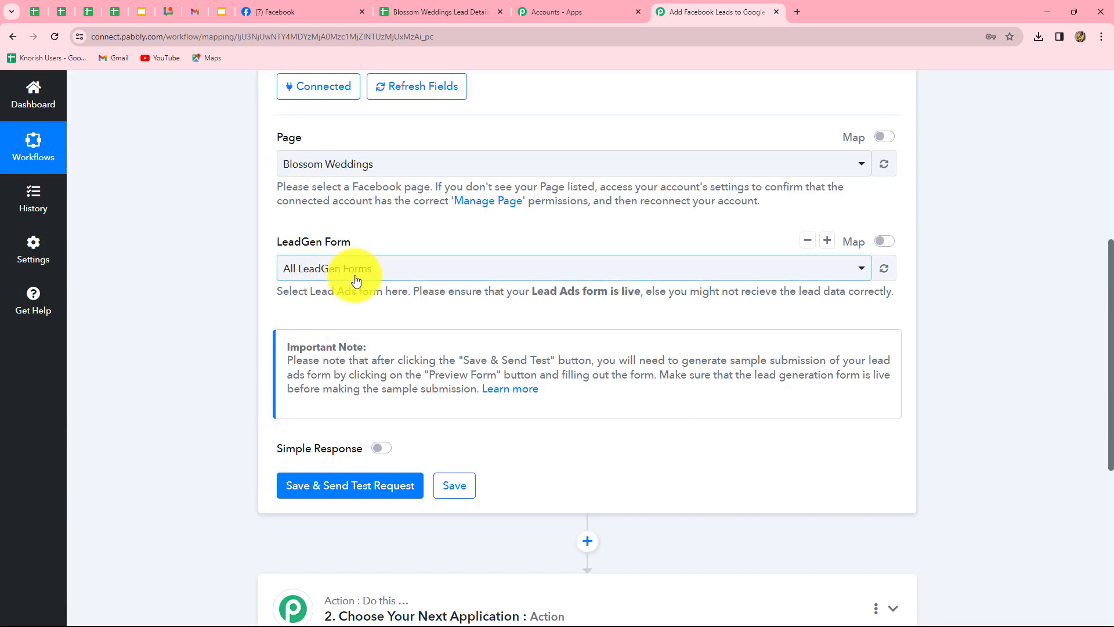
{"action": "left_click", "coordinate": [355, 273]}
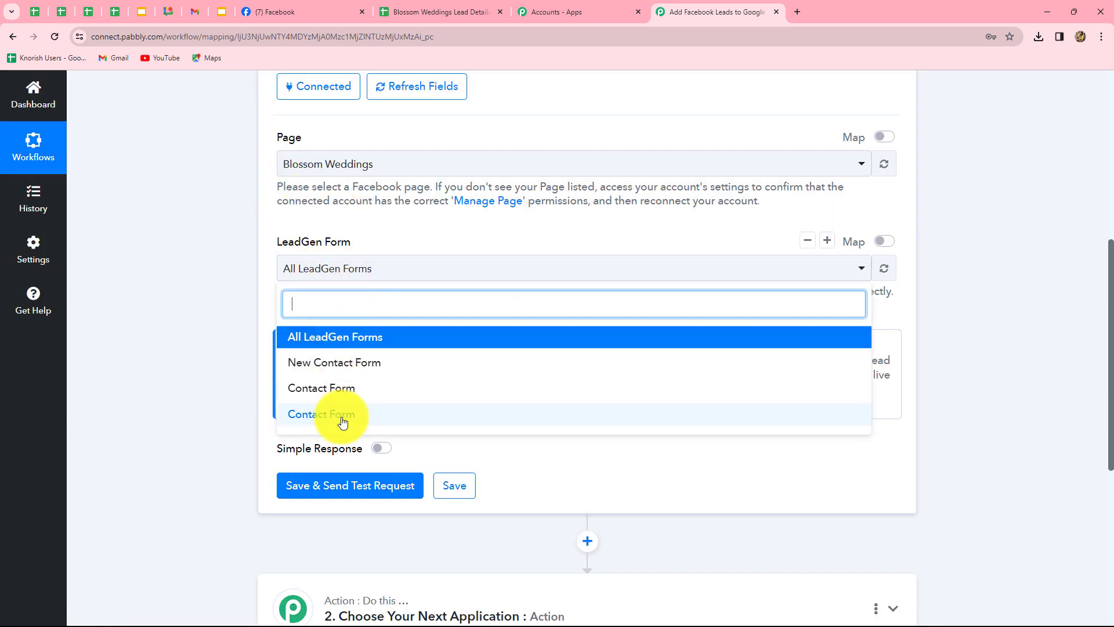
{"action": "left_click", "coordinate": [365, 363]}
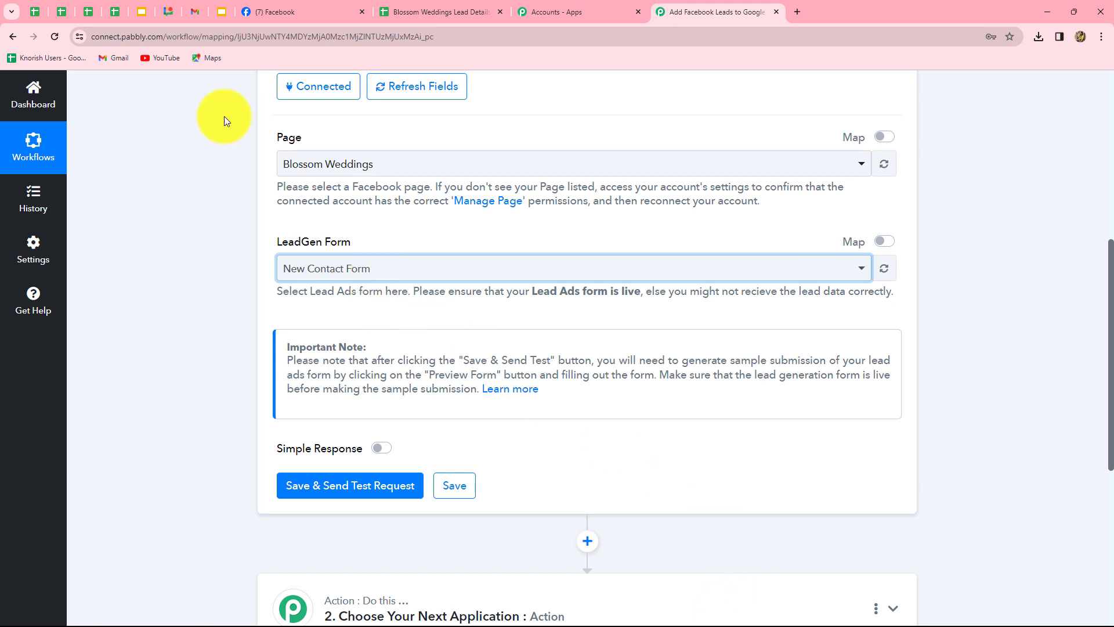
{"action": "left_click", "coordinate": [358, 487]}
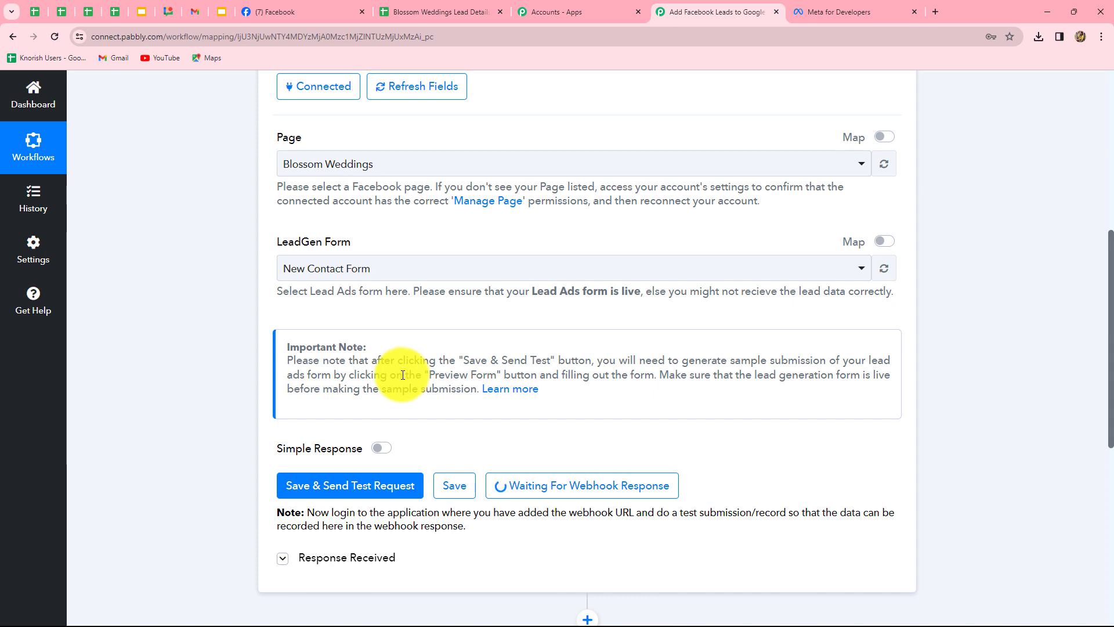
{"action": "left_click", "coordinate": [818, 8]}
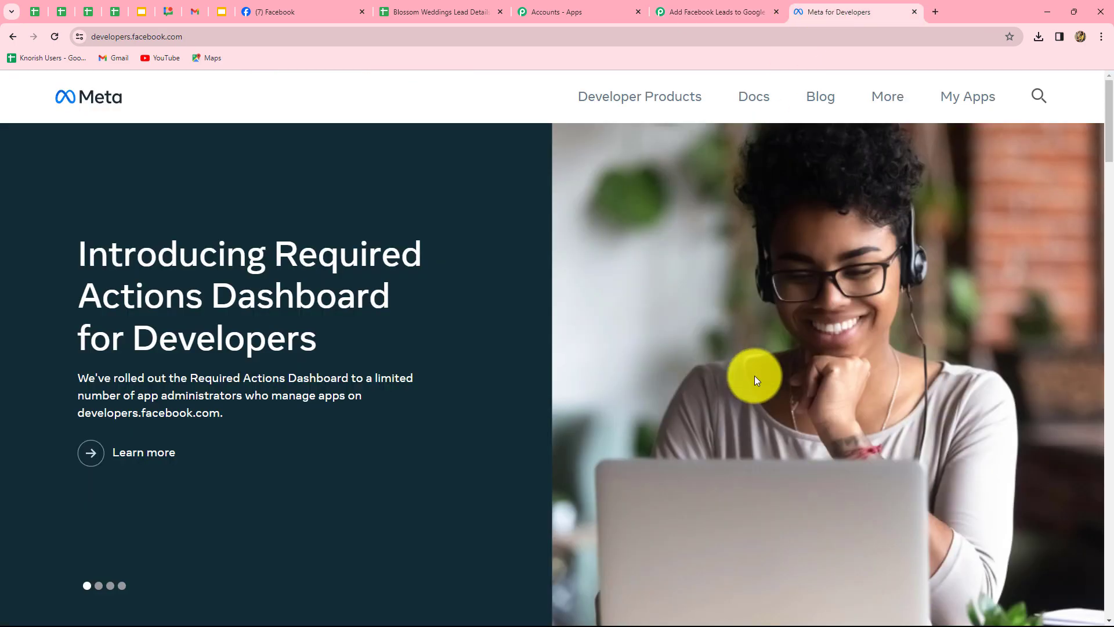
Open the Lead Ads RTU Debug Tool from the Meta for Developers Tools page
{"action": "left_click", "coordinate": [886, 104]}
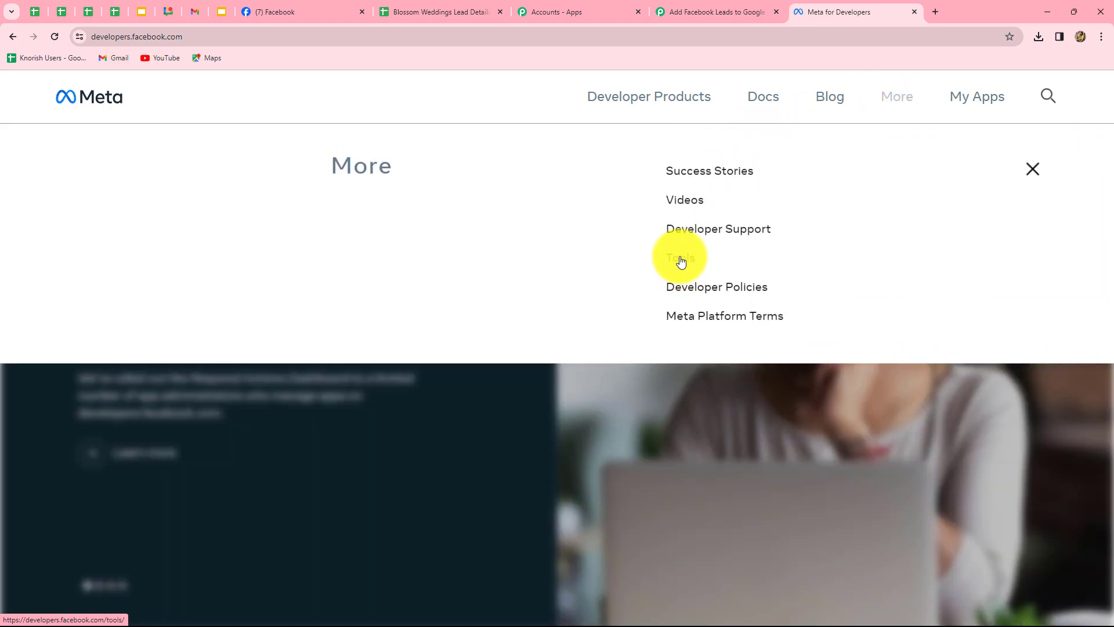
{"action": "left_click", "coordinate": [681, 259]}
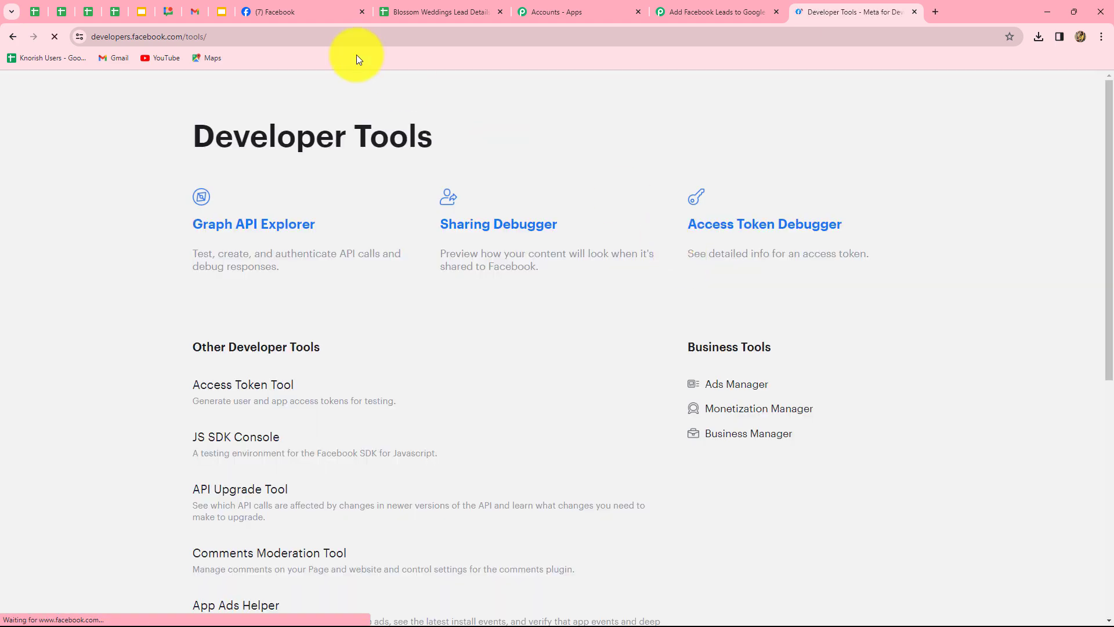
{"action": "scroll", "coordinate": [539, 455], "scroll_direction": "down", "scroll_amount": 5}
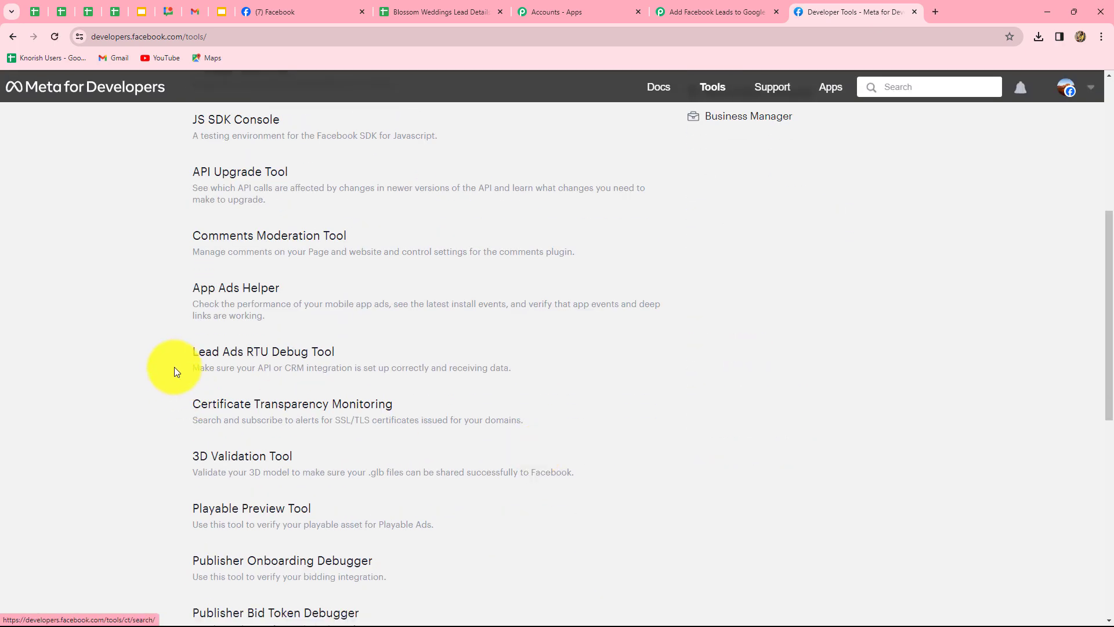
{"action": "left_click", "coordinate": [319, 358]}
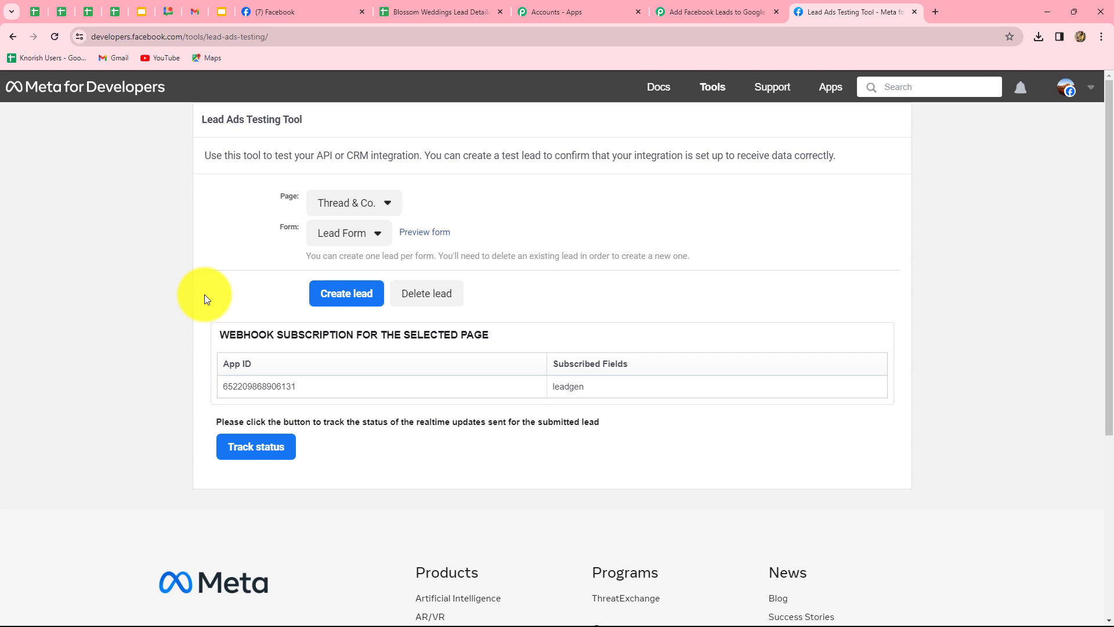
Select the Blossom Weddings page and preview its New Contact Form
{"action": "left_click", "coordinate": [355, 206]}
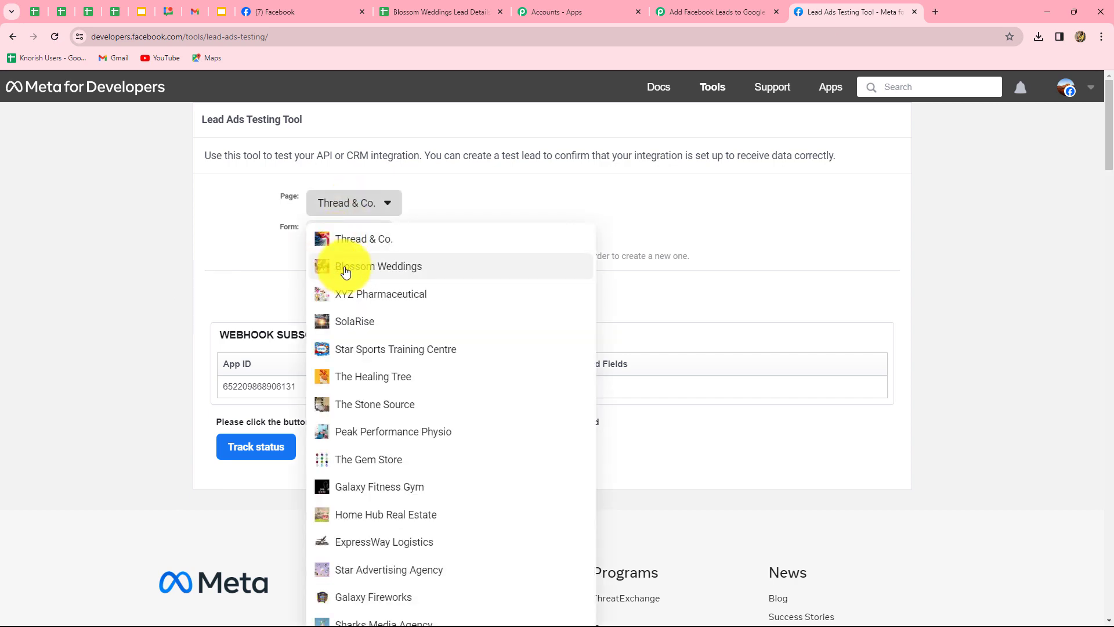
{"action": "left_click", "coordinate": [346, 271]}
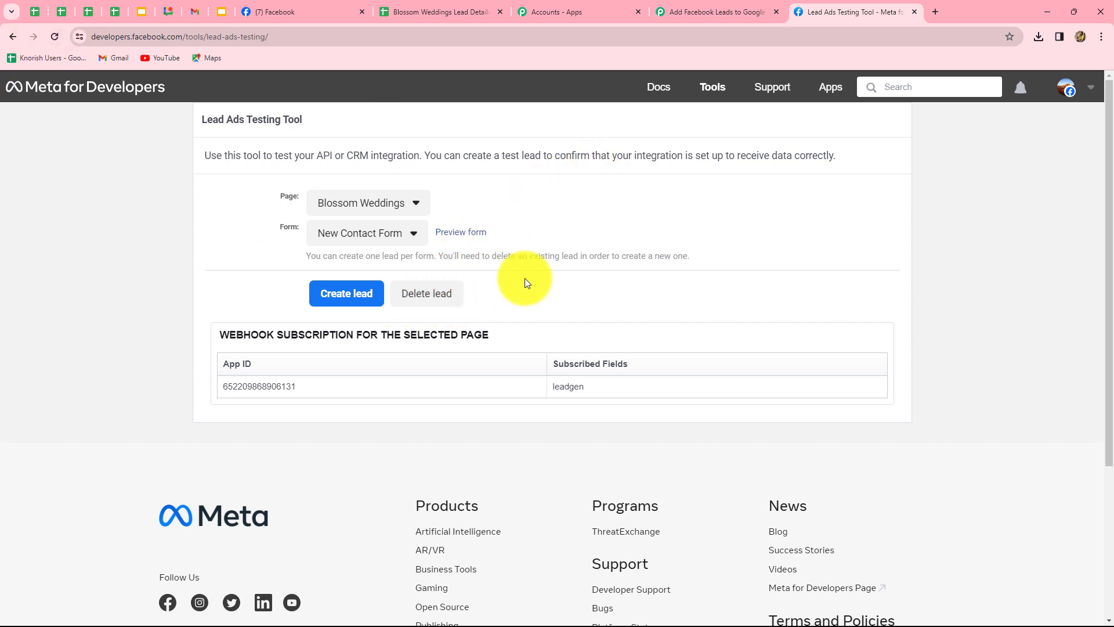
{"action": "left_click", "coordinate": [454, 233]}
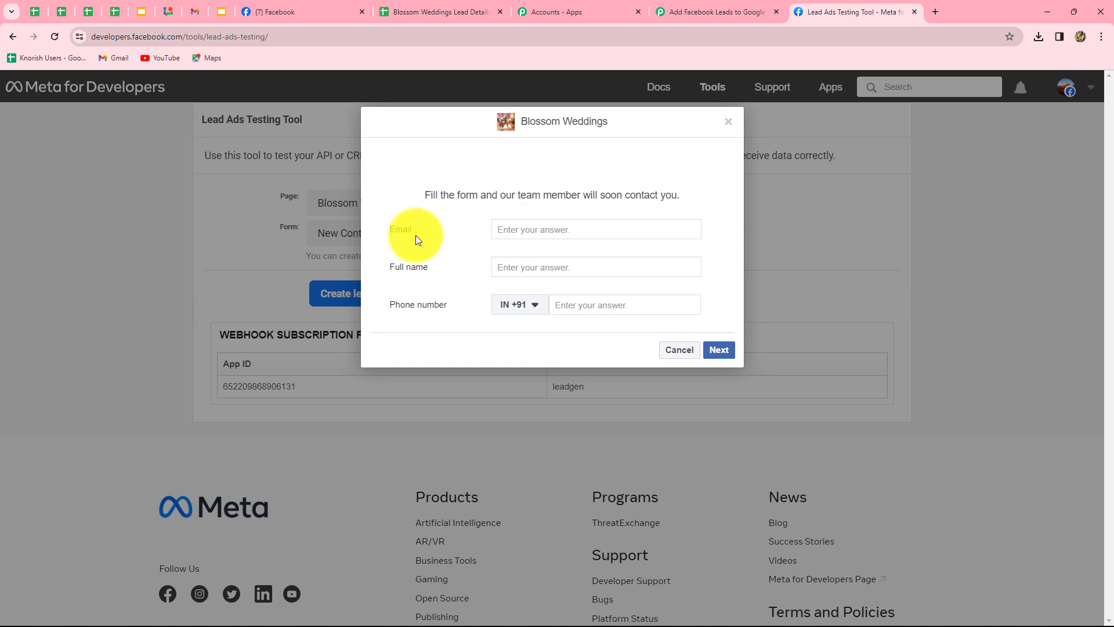
Submit a test lead with the sample email, name 'Dummy Lead' and a sample phone number
{"action": "left_click", "coordinate": [506, 231]}
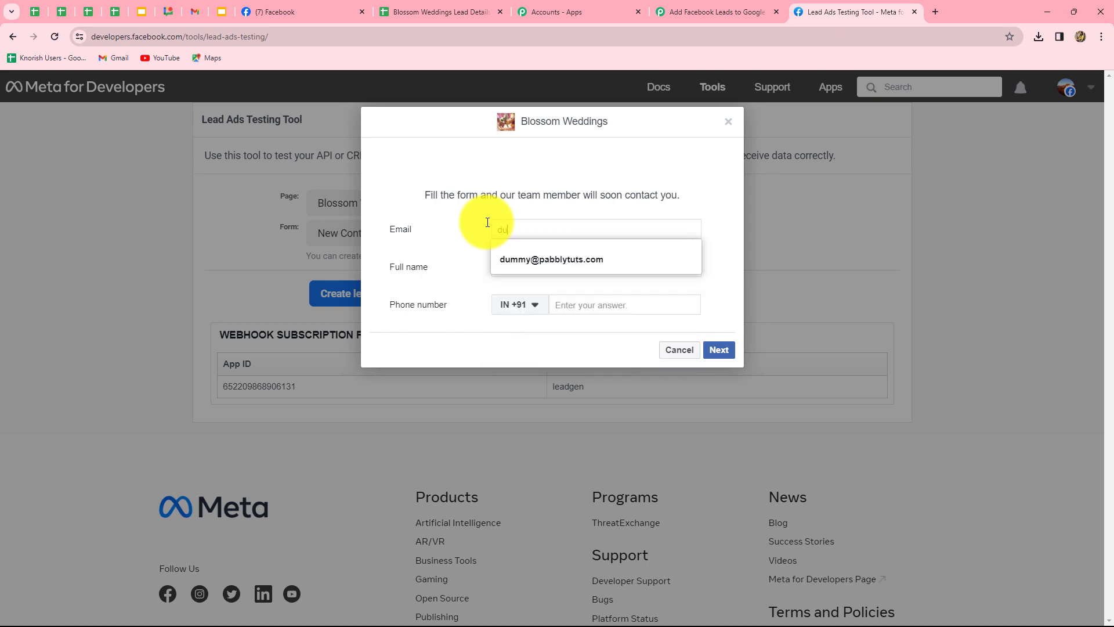
{"action": "left_click", "coordinate": [545, 251]}
{"action": "left_click", "coordinate": [531, 268]}
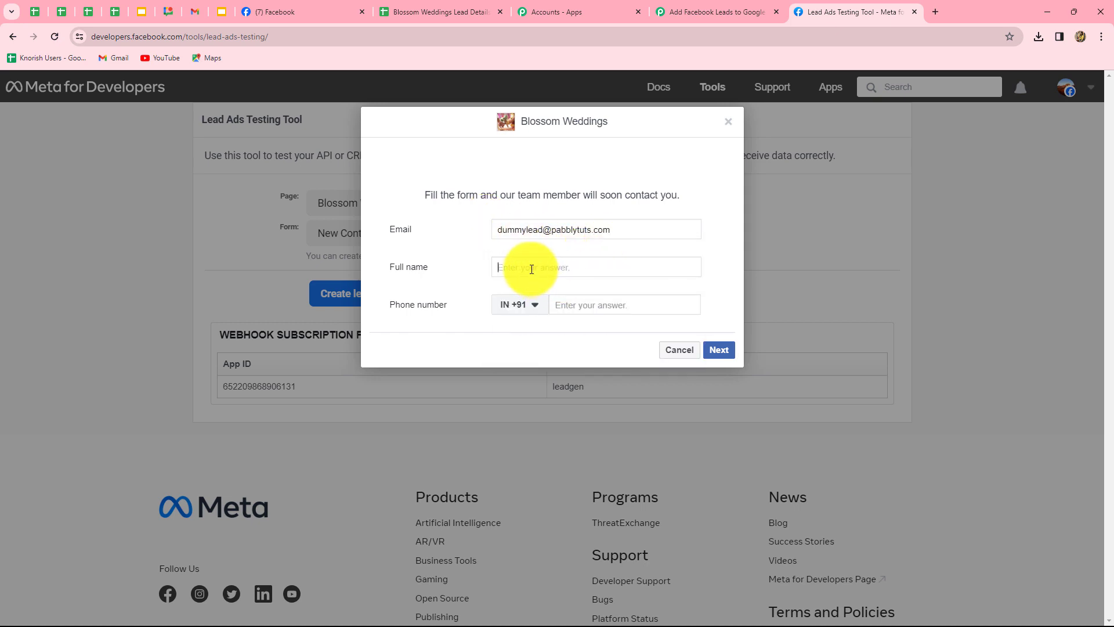
{"action": "type", "text": "Dummy Lead"}
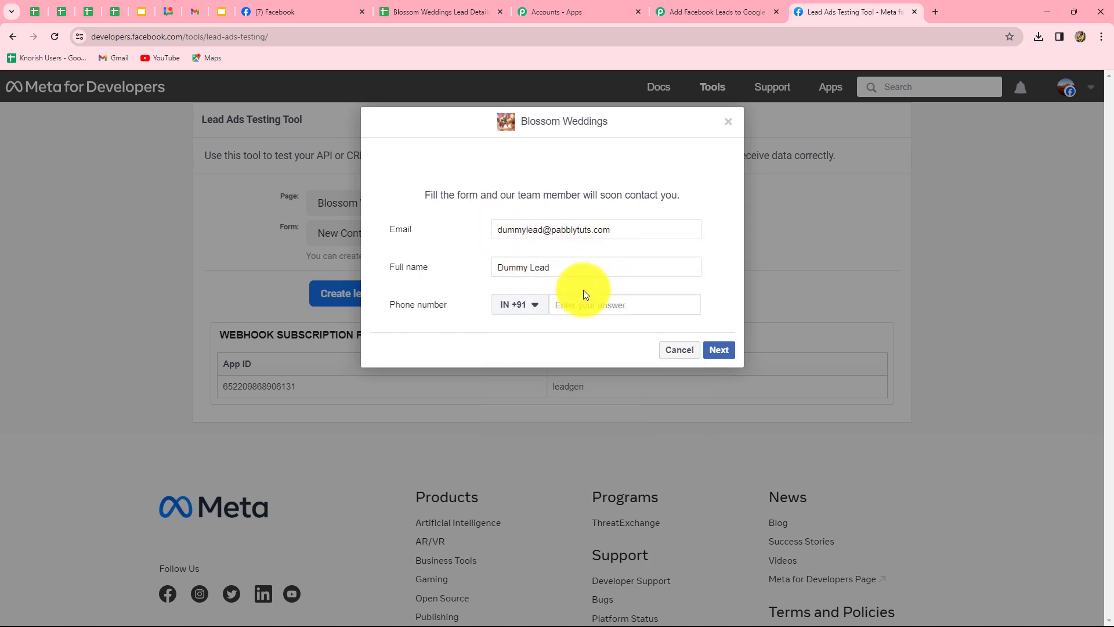
{"action": "left_click", "coordinate": [581, 301]}
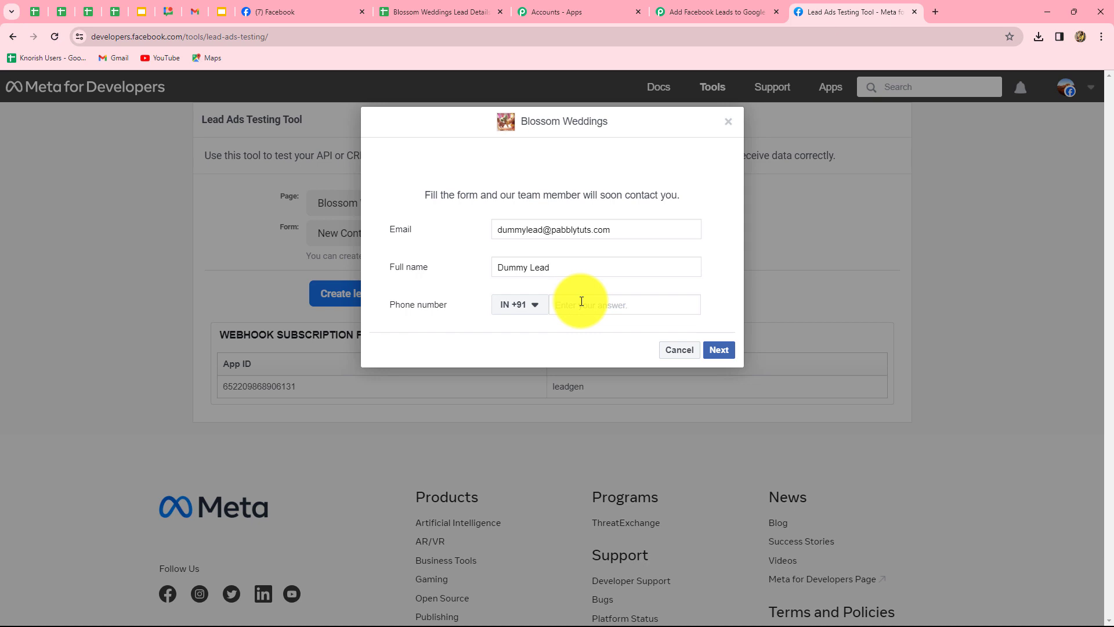
{"action": "type", "text": "87878 78787"}
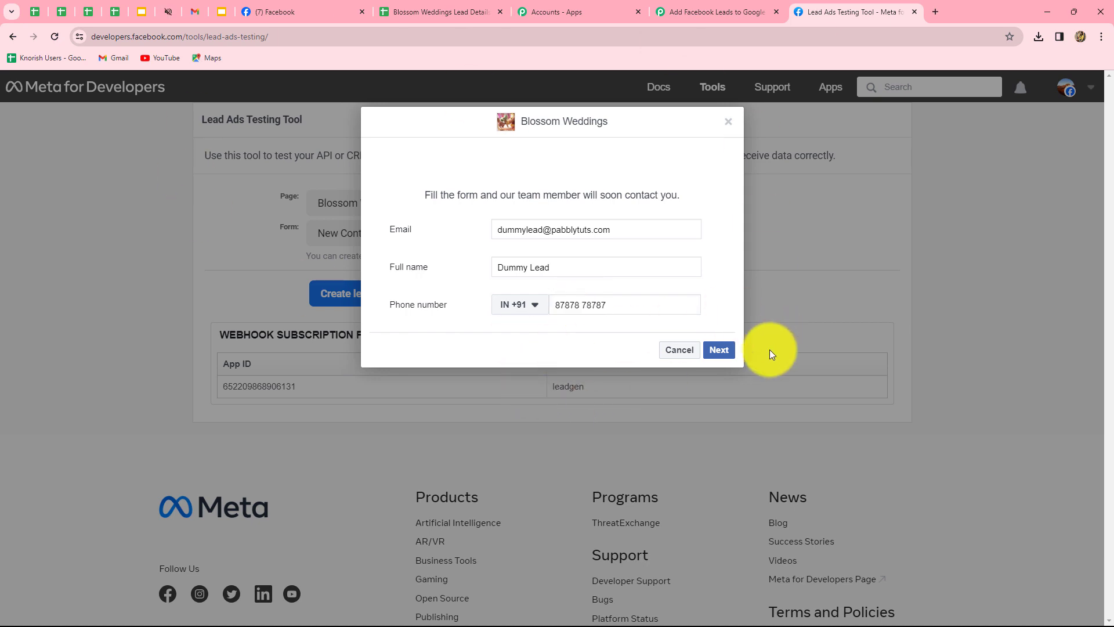
{"action": "left_click", "coordinate": [726, 352]}
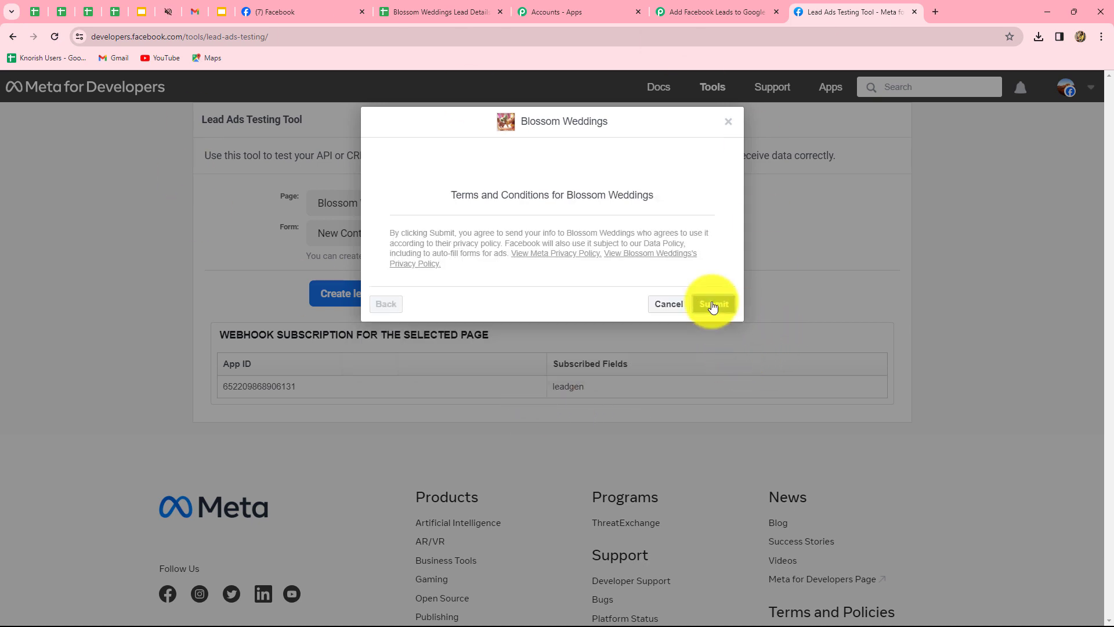
{"action": "left_click", "coordinate": [713, 305]}
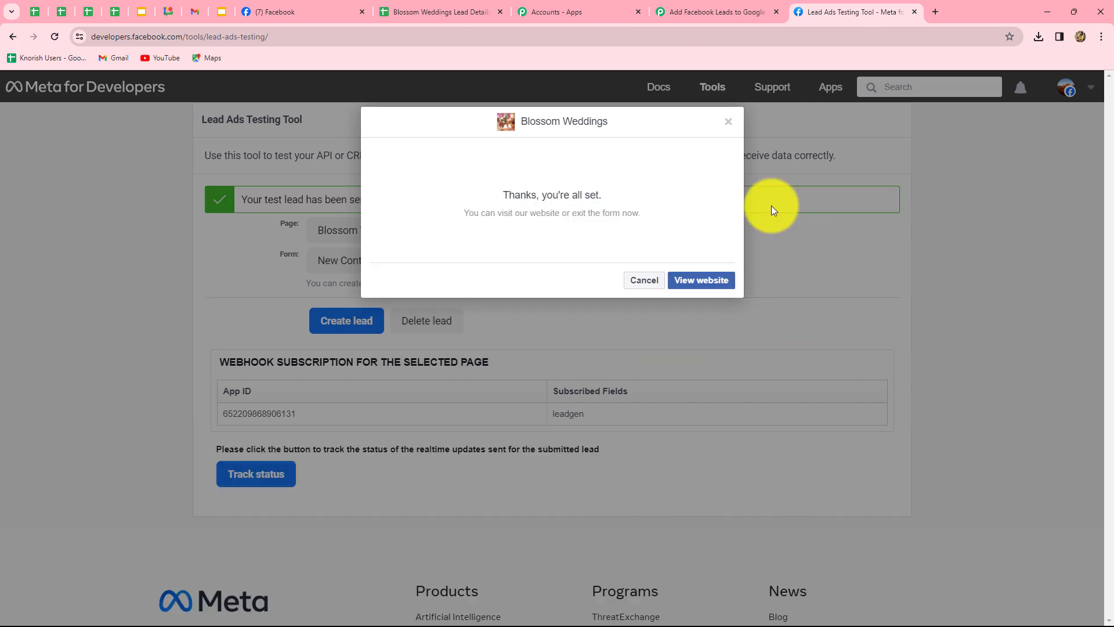
{"action": "left_click", "coordinate": [733, 127]}
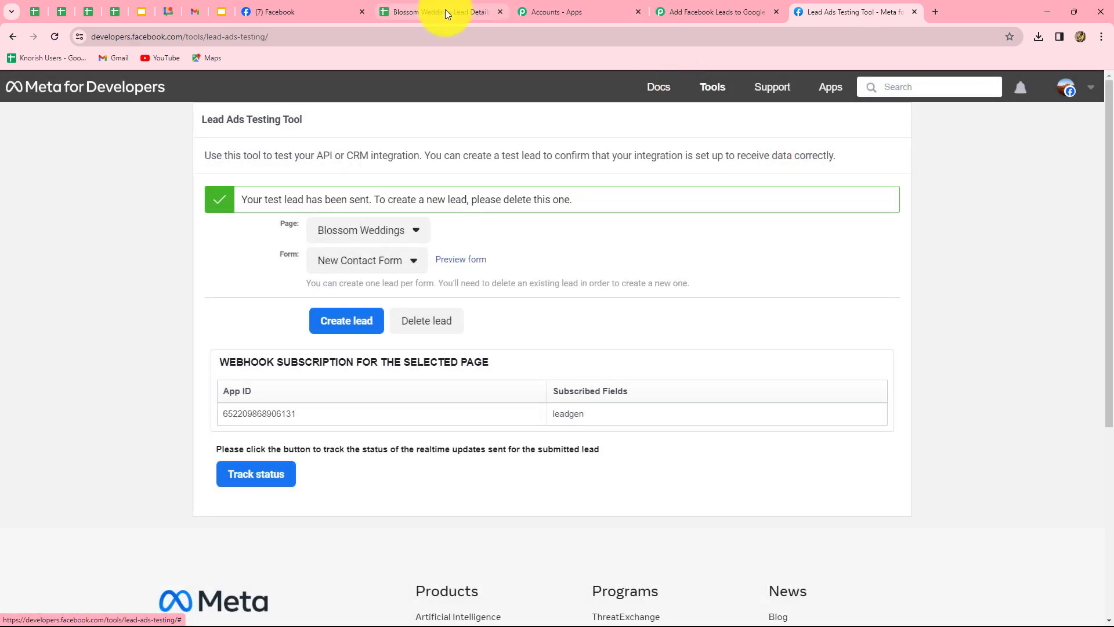
Back in the Pabbly workflow, review the received lead's email, full name, phone and form ID
{"action": "left_click", "coordinate": [692, 11]}
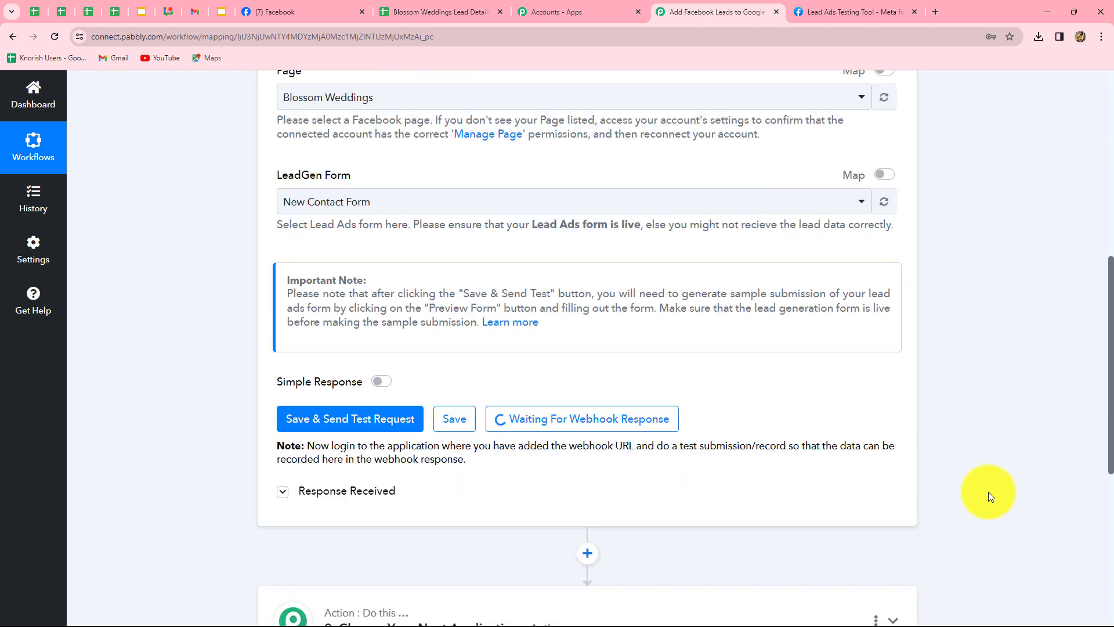
{"action": "scroll", "coordinate": [984, 491], "scroll_direction": "down", "scroll_amount": 5}
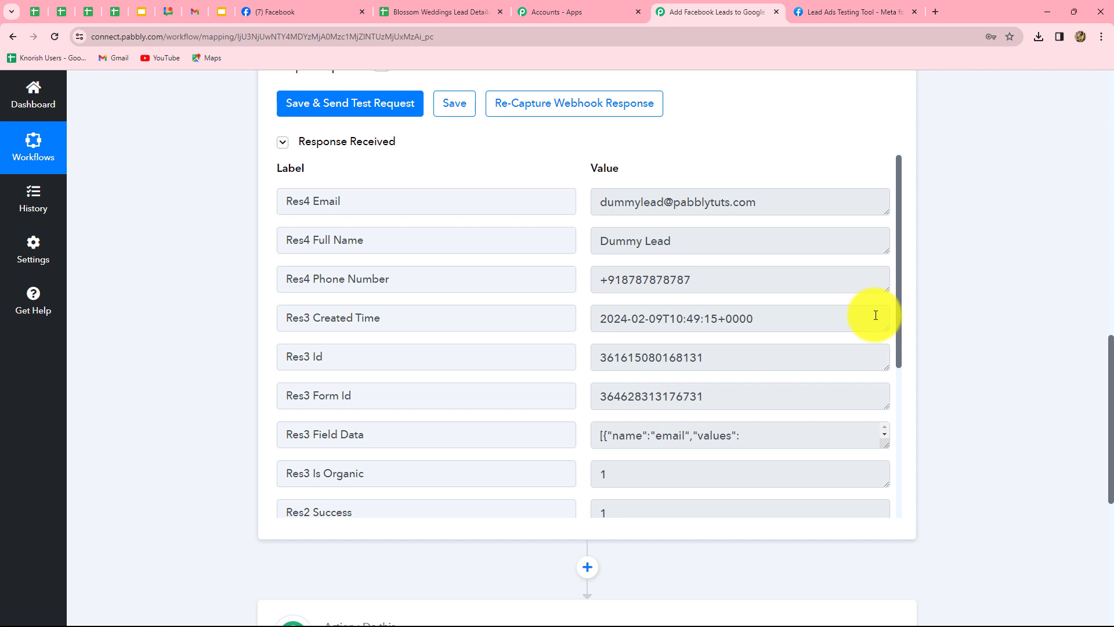
{"action": "scroll", "coordinate": [1074, 398], "scroll_direction": "down", "scroll_amount": 6}
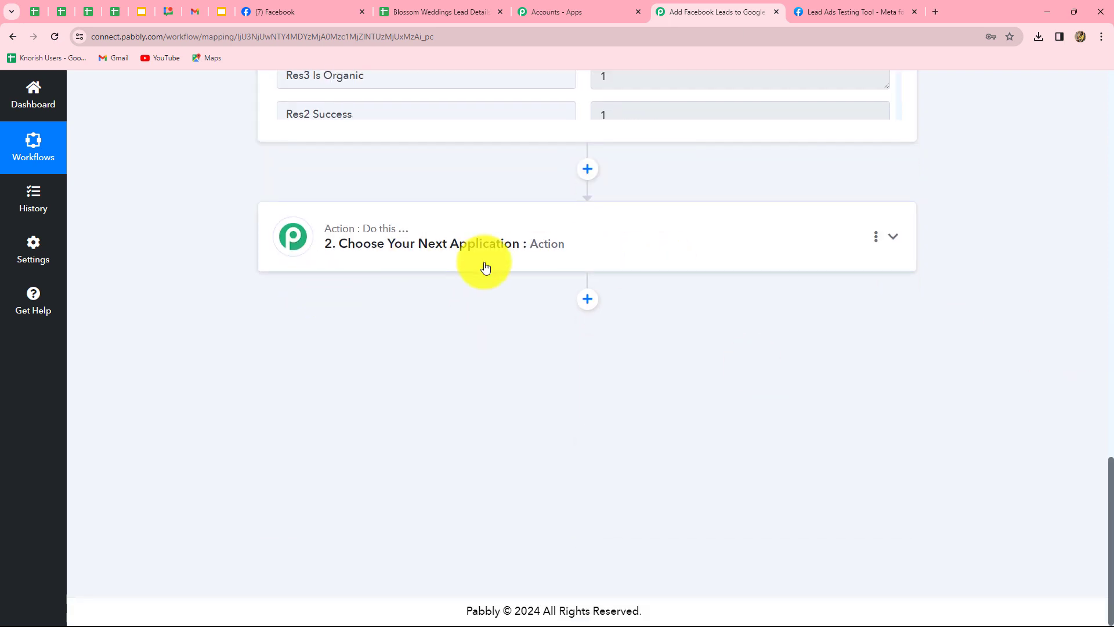
Set the action step to Google Sheets with the Add New Row event
{"action": "left_click", "coordinate": [577, 246]}
{"action": "left_click", "coordinate": [369, 320]}
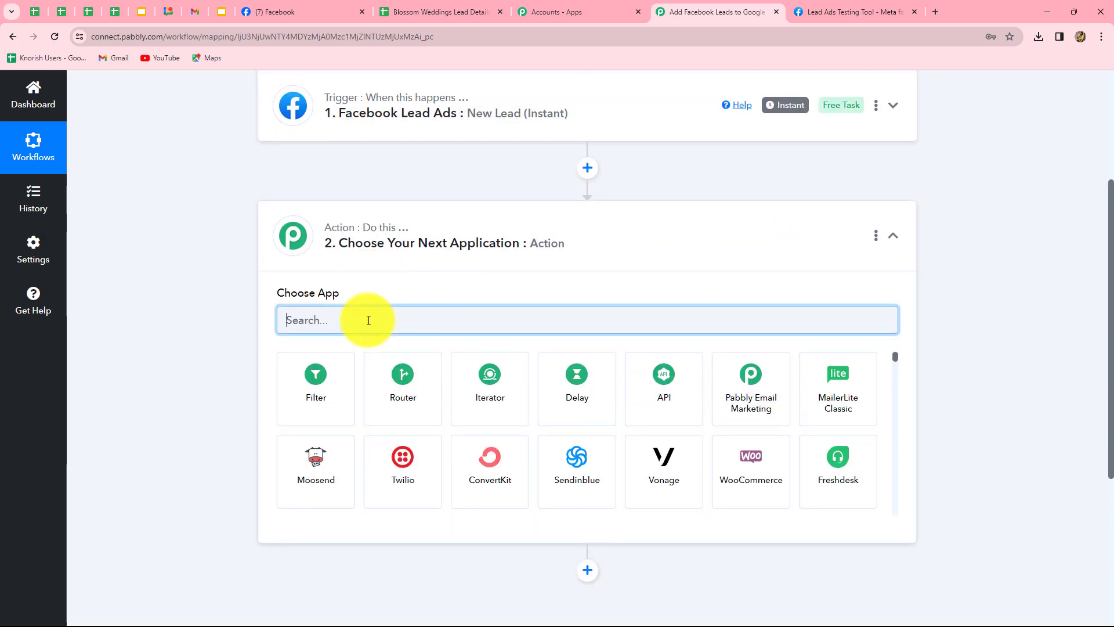
{"action": "type", "text": "Google"}
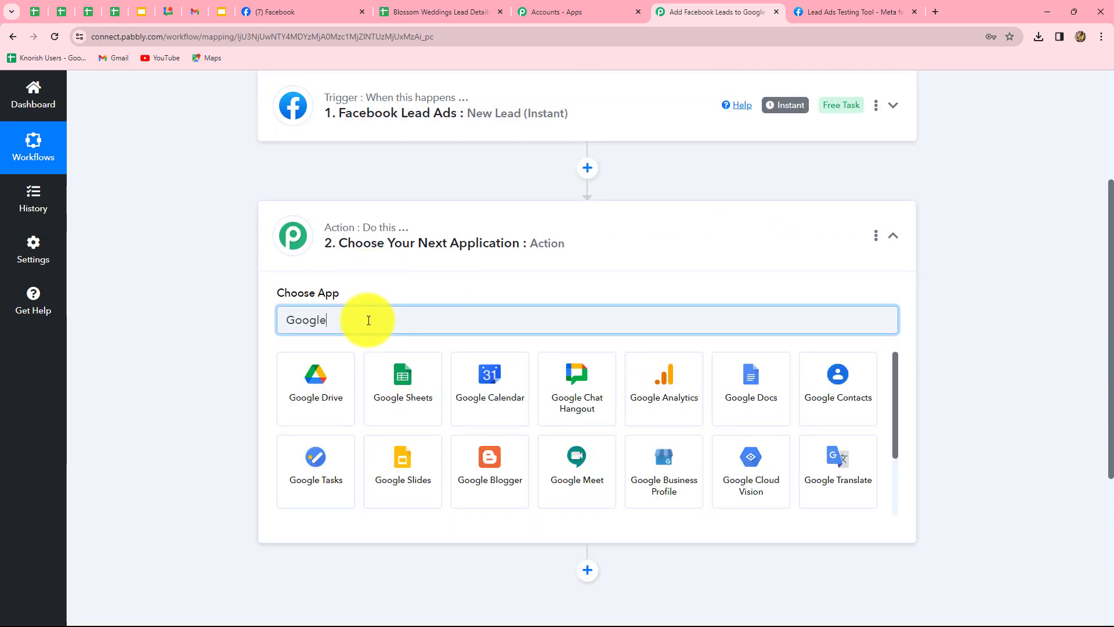
{"action": "left_click", "coordinate": [380, 376]}
{"action": "left_click", "coordinate": [360, 383]}
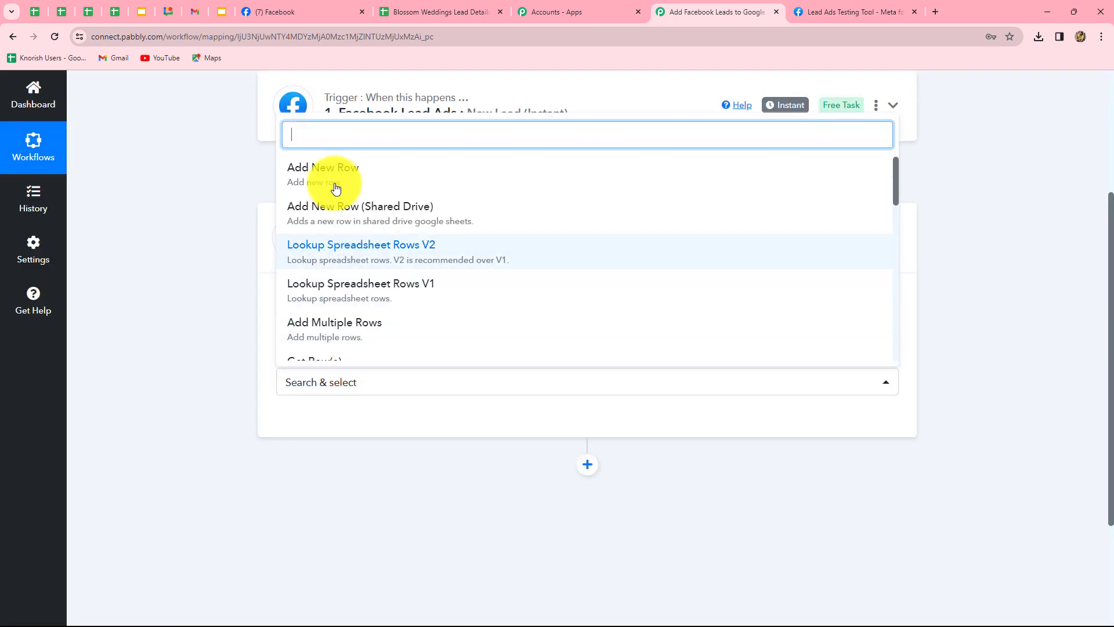
{"action": "left_click", "coordinate": [331, 178]}
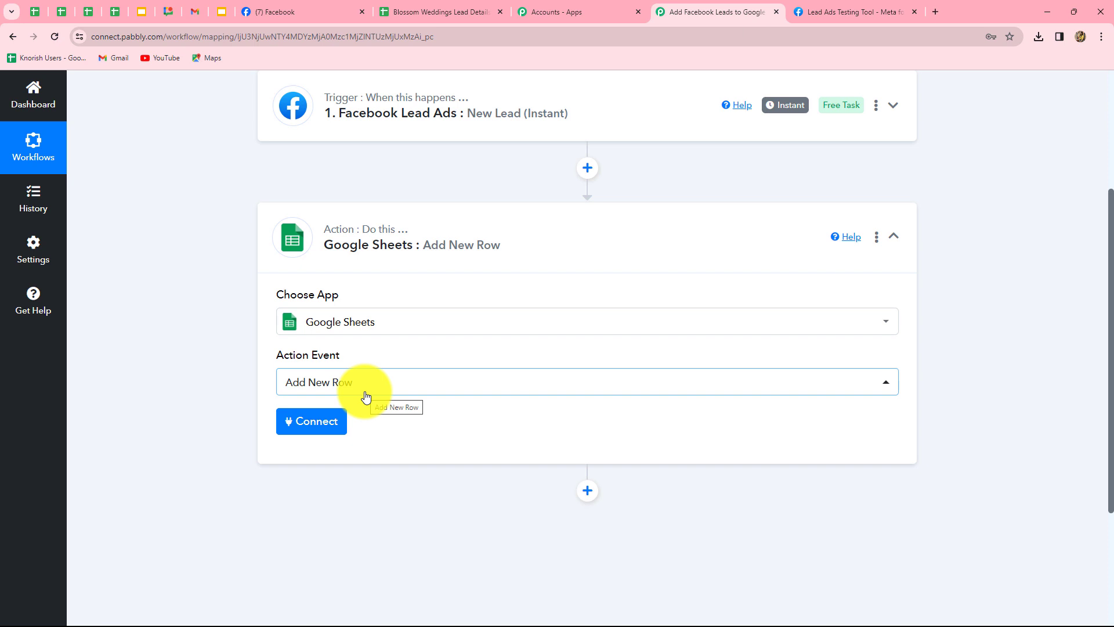
Connect the action using the existing Google Sheets #39 connection and save
{"action": "left_click", "coordinate": [304, 427]}
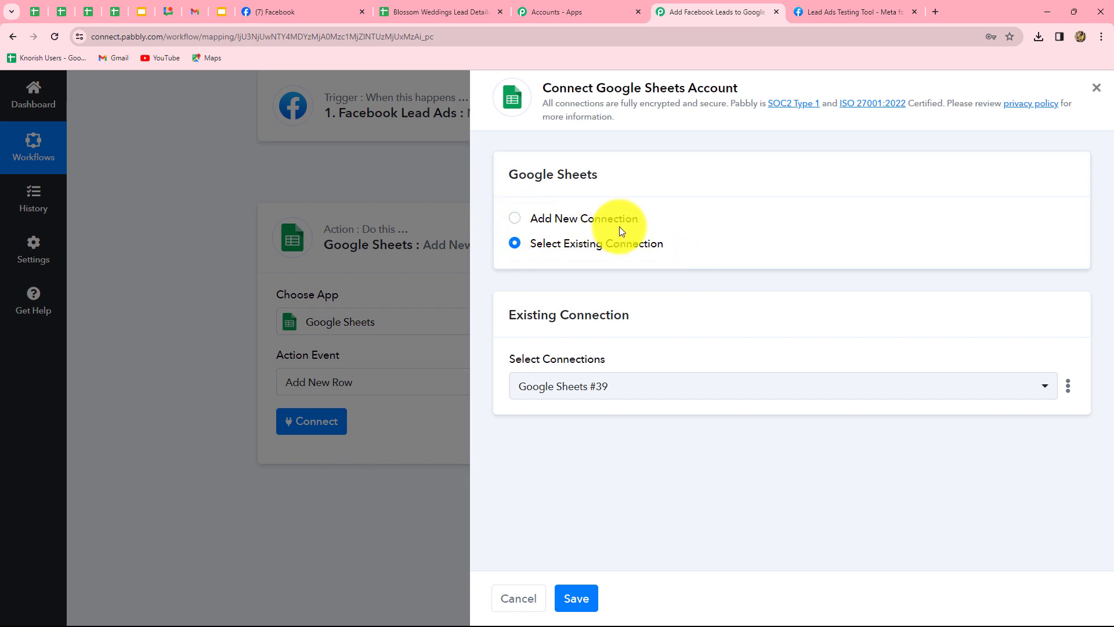
{"action": "left_click", "coordinate": [515, 219]}
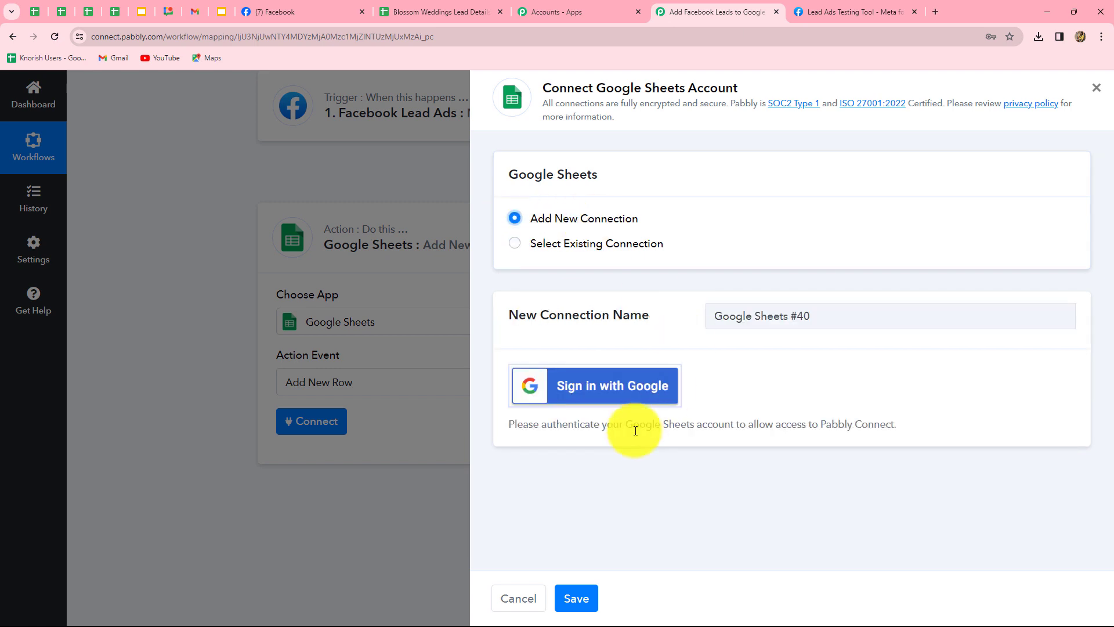
{"action": "left_click", "coordinate": [515, 244]}
{"action": "left_click", "coordinate": [572, 598]}
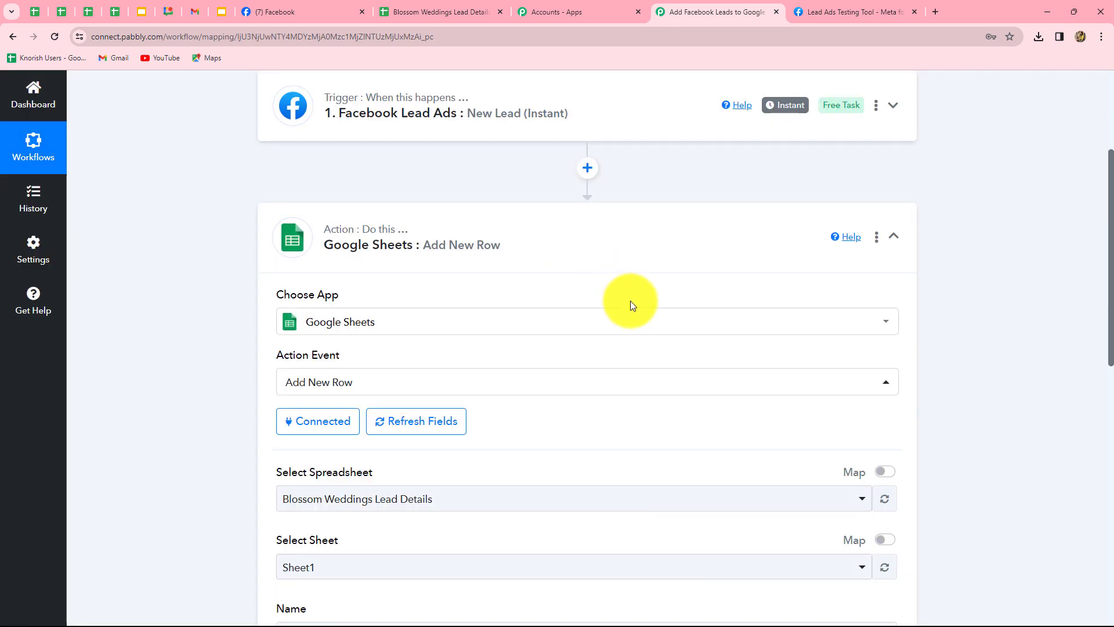
{"action": "scroll", "coordinate": [631, 417], "scroll_direction": "down", "scroll_amount": 5}
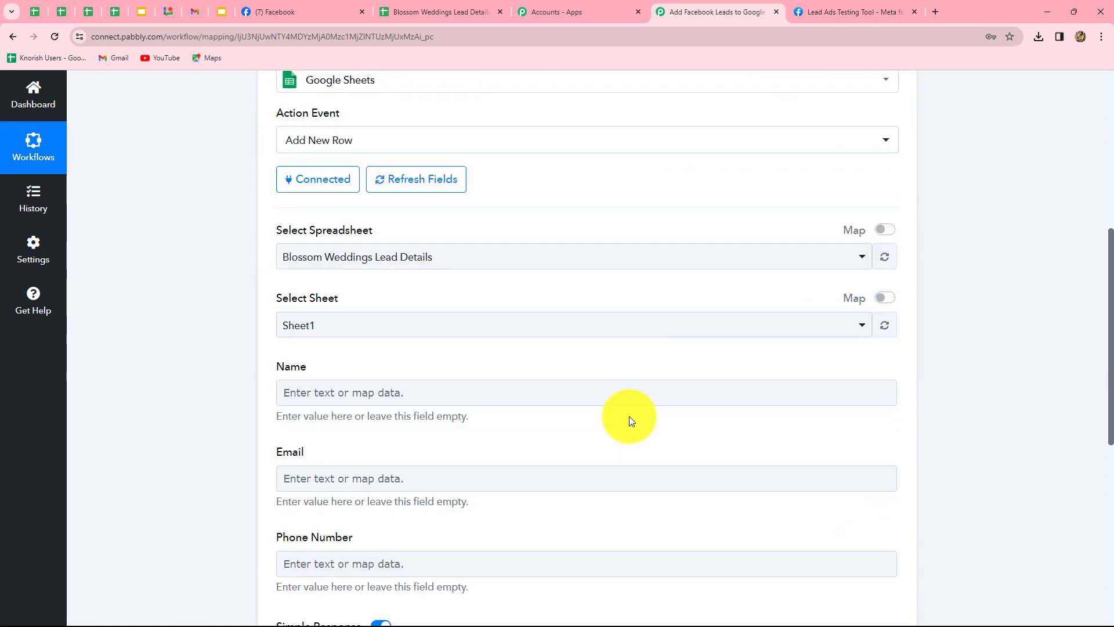
{"action": "scroll", "coordinate": [629, 416], "scroll_direction": "down", "scroll_amount": 4}
{"action": "scroll", "coordinate": [629, 416], "scroll_direction": "up", "scroll_amount": 2}
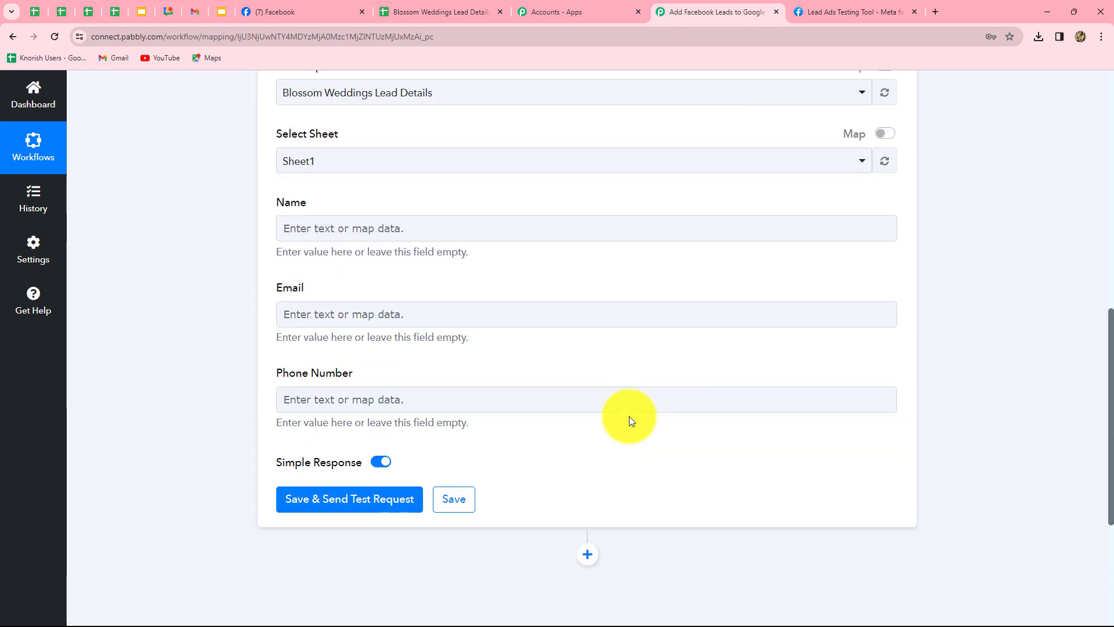
{"action": "scroll", "coordinate": [630, 416], "scroll_direction": "up", "scroll_amount": 3}
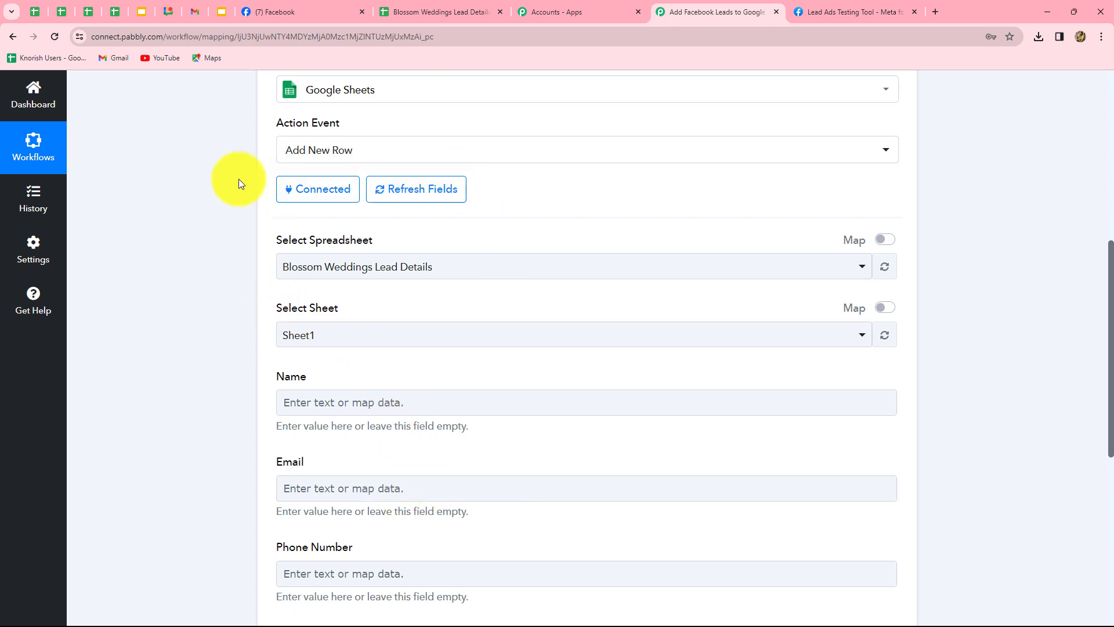
{"action": "left_click", "coordinate": [399, 27]}
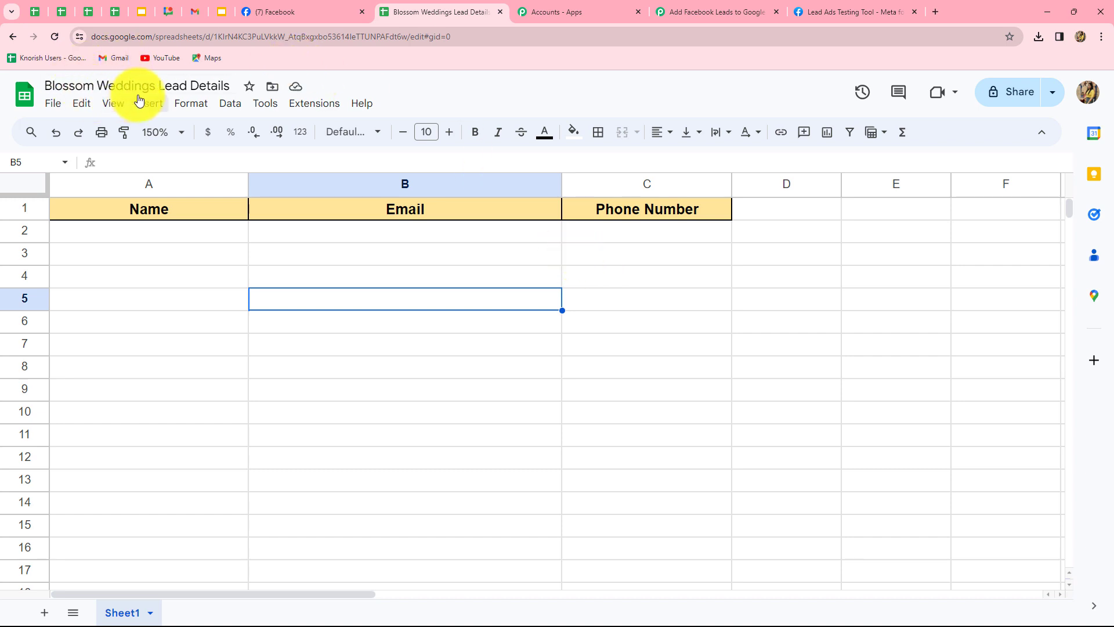
{"action": "left_click", "coordinate": [704, 12]}
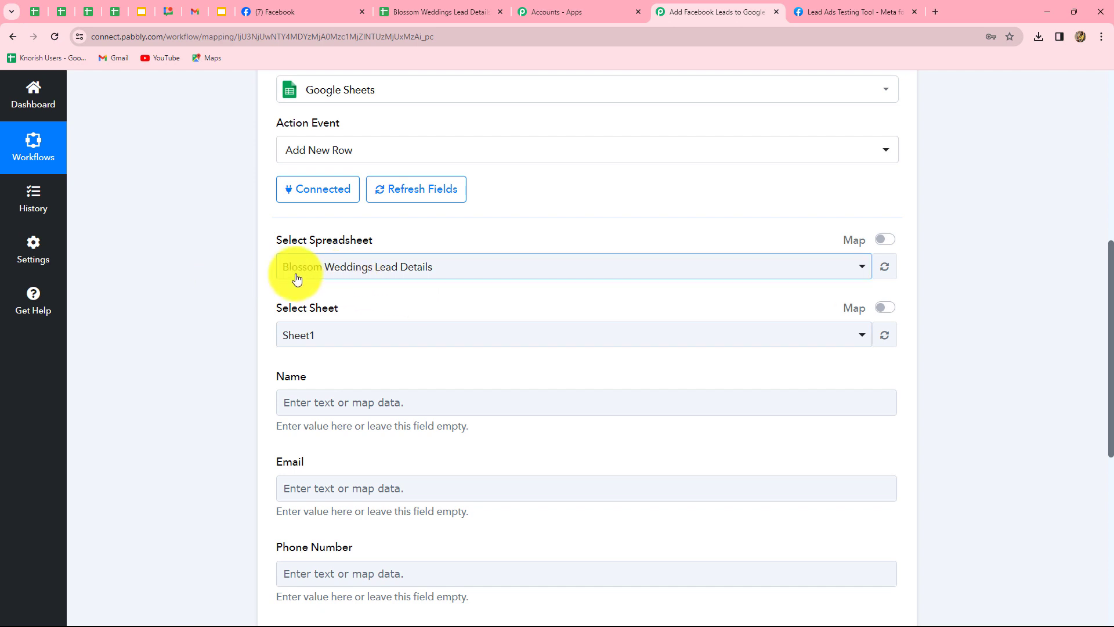
{"action": "scroll", "coordinate": [428, 313], "scroll_direction": "down", "scroll_amount": 2}
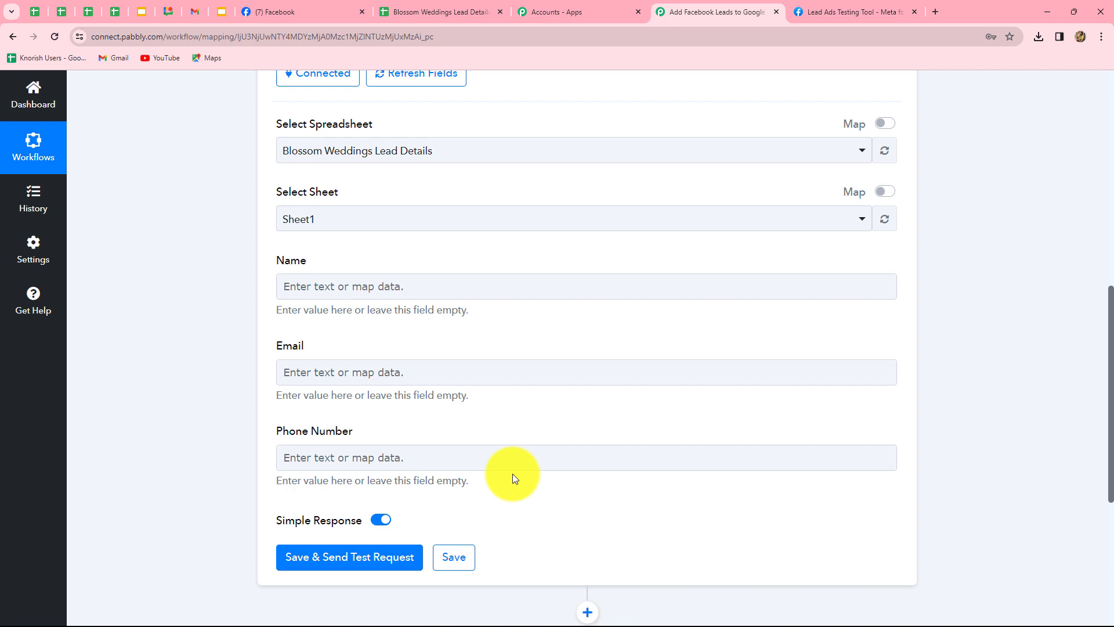
Map the lead's Full Name into the Name field
{"action": "left_click", "coordinate": [417, 285]}
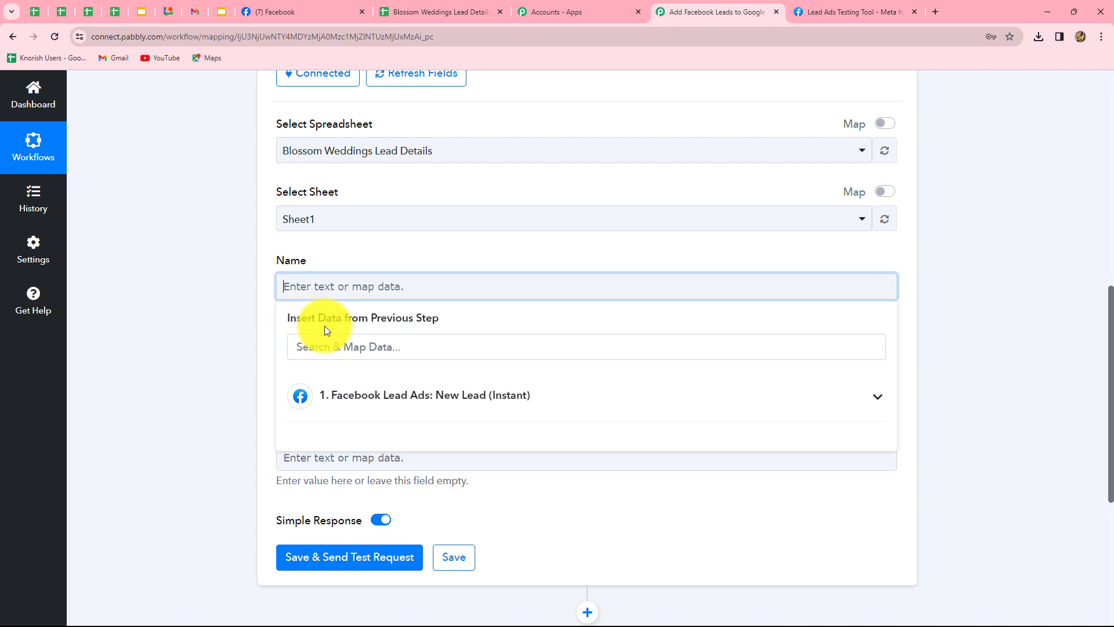
{"action": "left_click", "coordinate": [407, 397]}
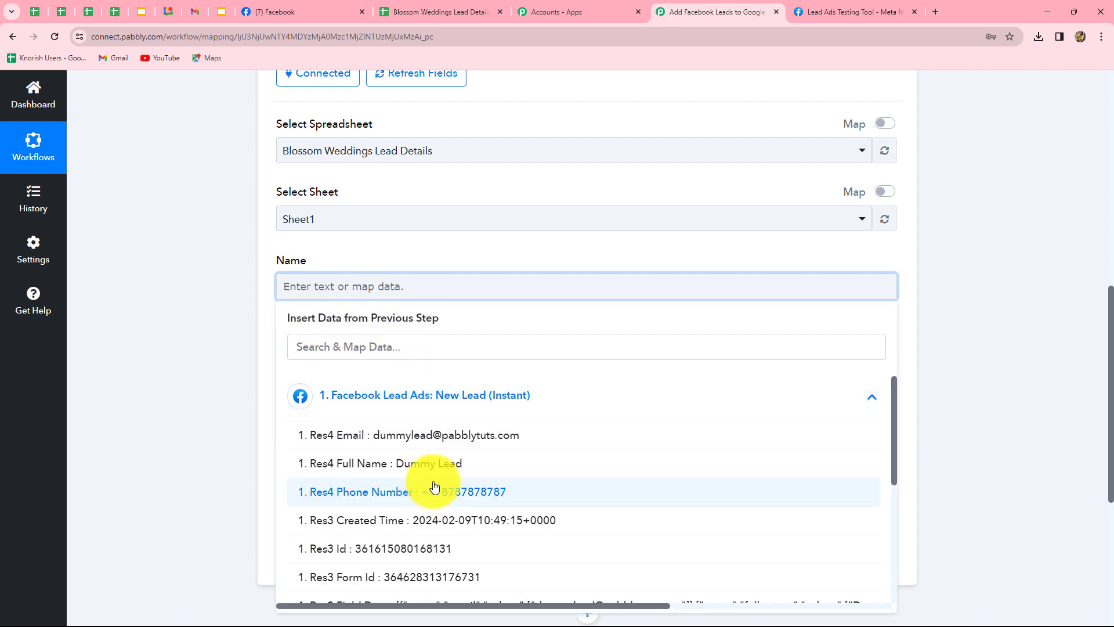
{"action": "scroll", "coordinate": [524, 509], "scroll_direction": "down", "scroll_amount": 10}
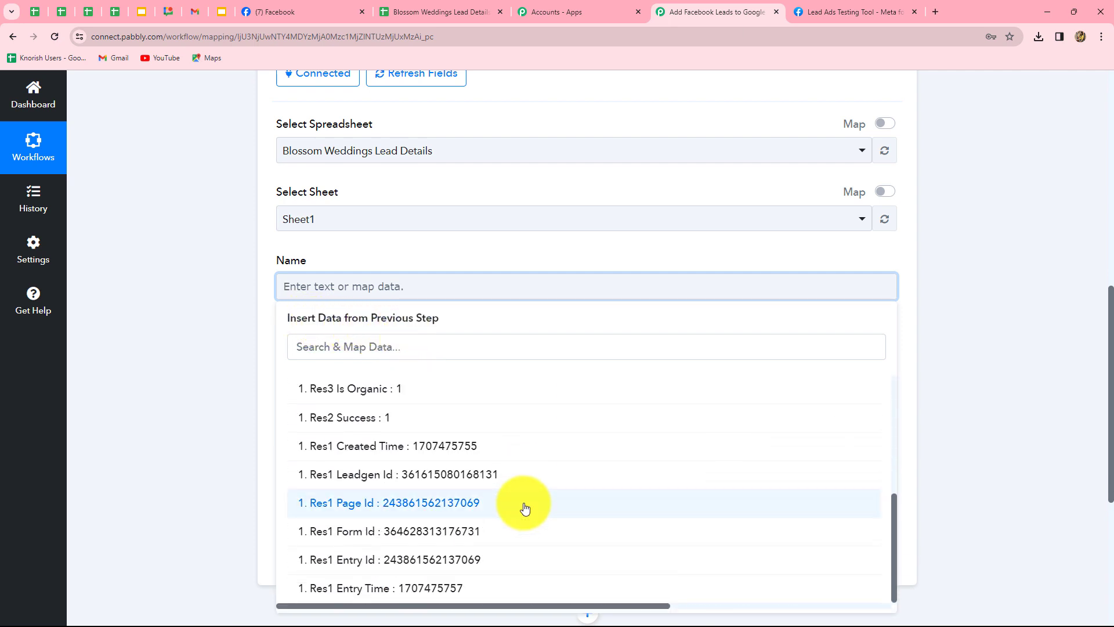
{"action": "scroll", "coordinate": [525, 508], "scroll_direction": "up", "scroll_amount": 10}
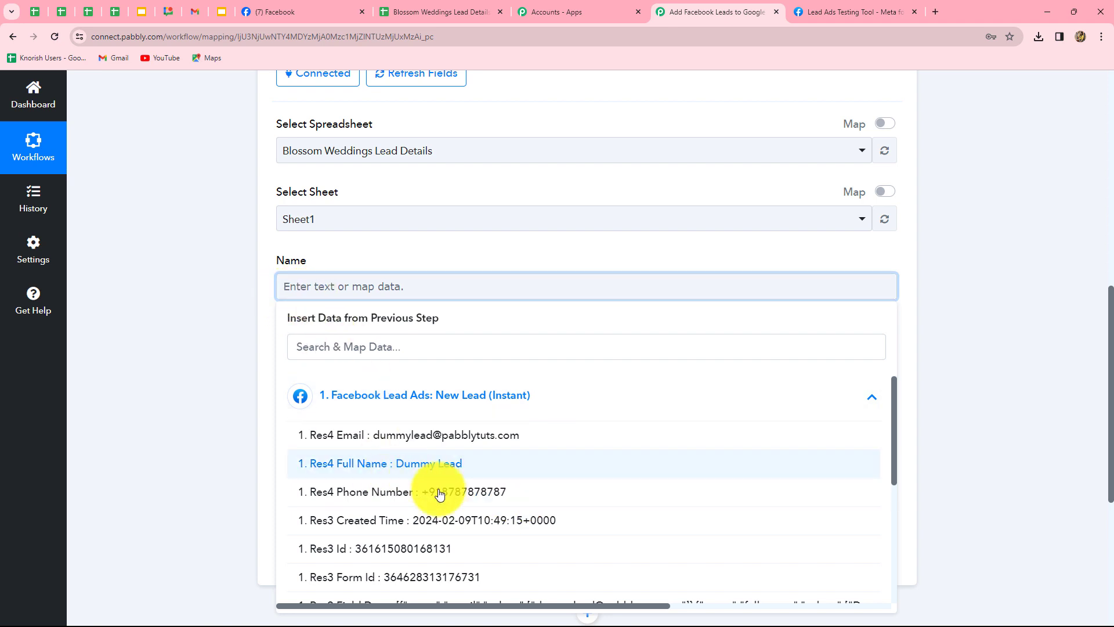
{"action": "left_click", "coordinate": [459, 470]}
{"action": "left_click", "coordinate": [932, 398]}
{"action": "scroll", "coordinate": [428, 289], "scroll_direction": "down", "scroll_amount": 2}
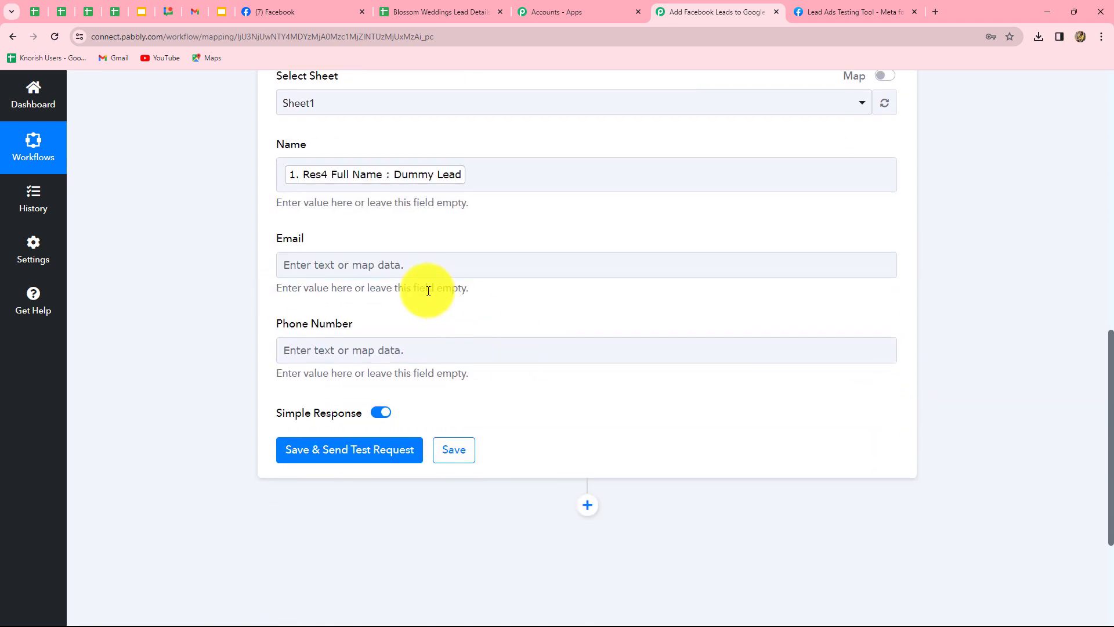
Map the lead's Email and Phone Number into the Email and Phone Number fields
{"action": "left_click", "coordinate": [416, 260]}
{"action": "left_click", "coordinate": [411, 373]}
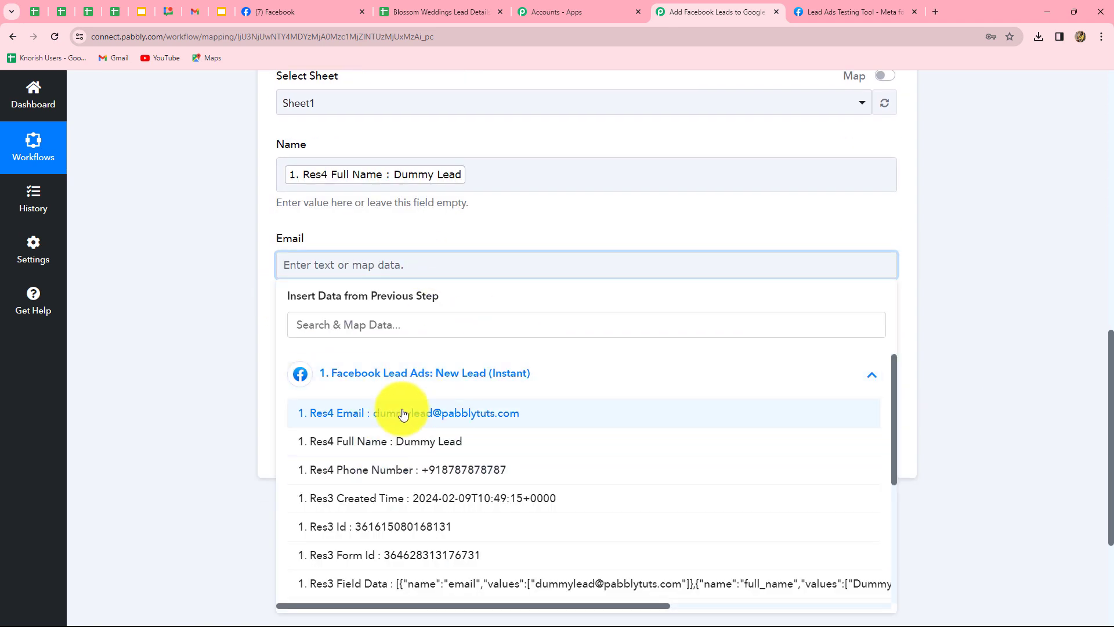
{"action": "left_click", "coordinate": [398, 412]}
{"action": "left_click", "coordinate": [947, 335]}
{"action": "left_click", "coordinate": [423, 361]}
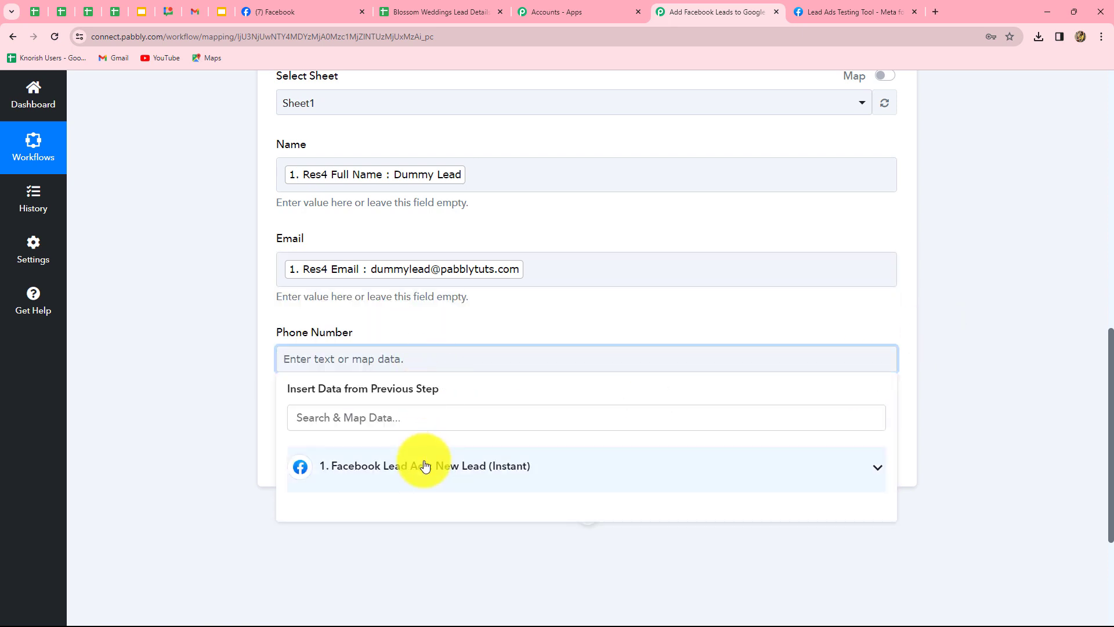
{"action": "left_click", "coordinate": [423, 466]}
{"action": "left_click", "coordinate": [487, 557]}
{"action": "left_click", "coordinate": [940, 423]}
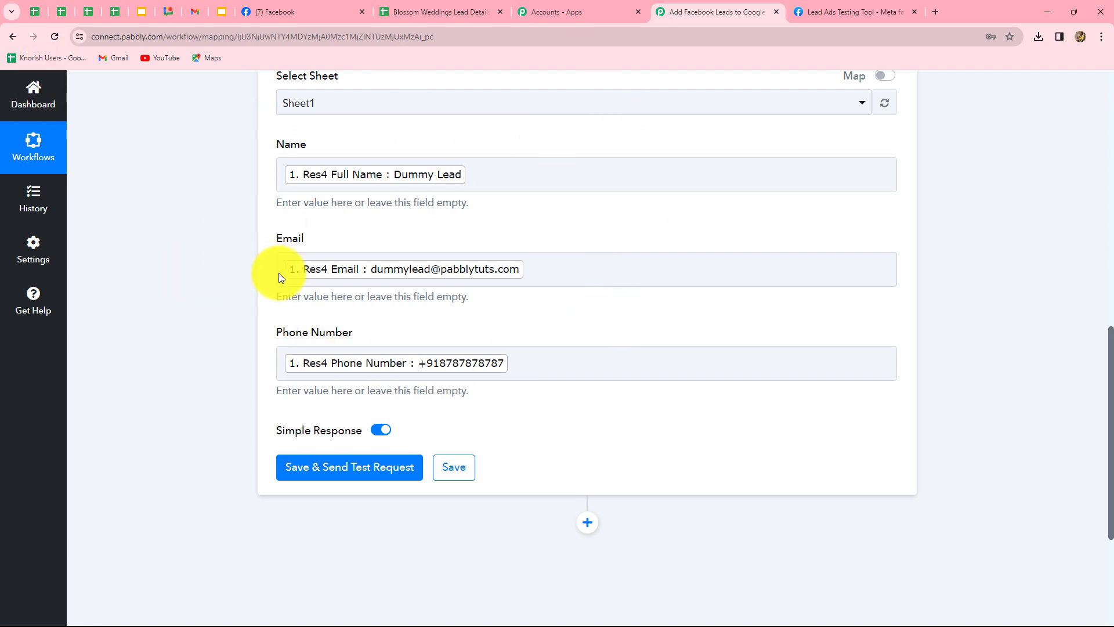
Save the mapping and send a test that writes one 3-cell row to Sheet1!A2:C2
{"action": "left_click", "coordinate": [337, 478]}
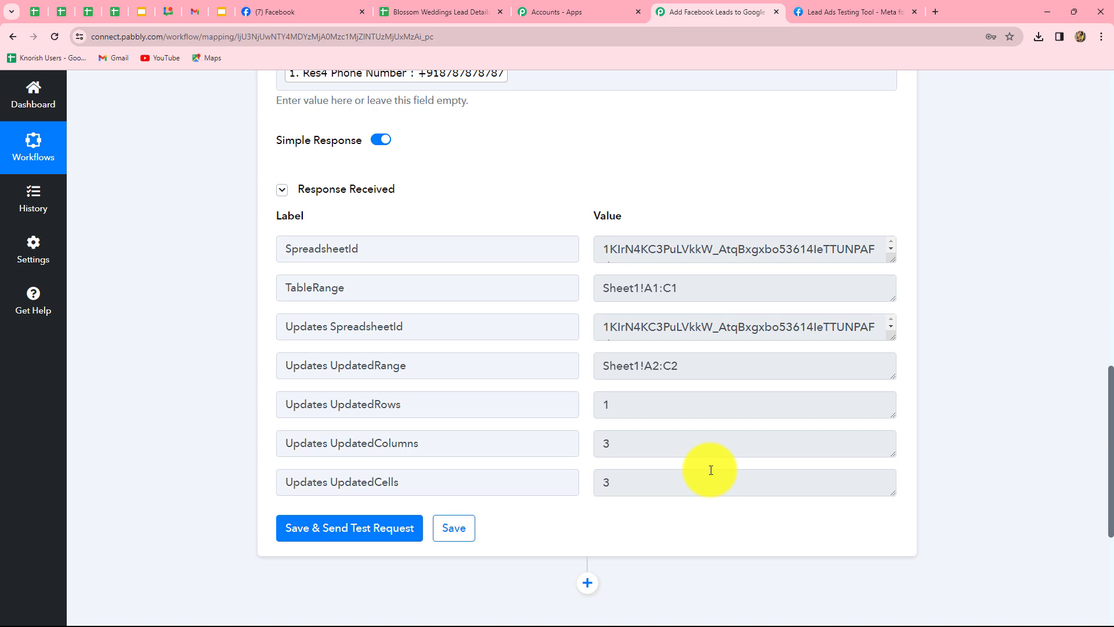
{"action": "scroll", "coordinate": [711, 470], "scroll_direction": "up", "scroll_amount": 3}
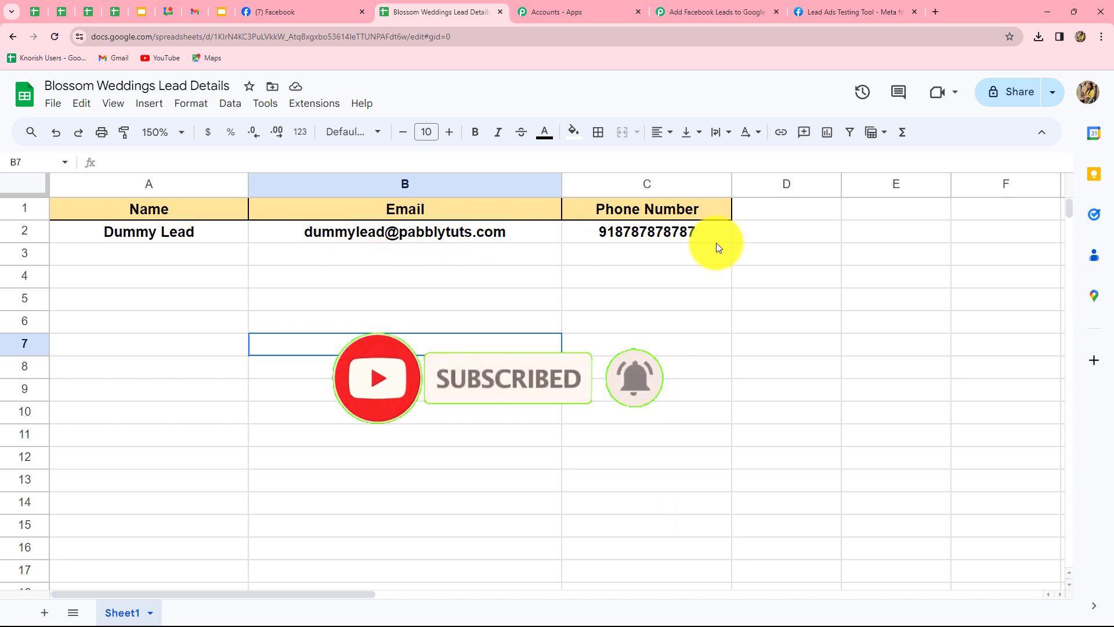
Back in the Pabbly workflow, collapse the Google Sheets Add New Row action step
{"action": "left_click", "coordinate": [677, 14]}
{"action": "scroll", "coordinate": [1001, 375], "scroll_direction": "up", "scroll_amount": 10}
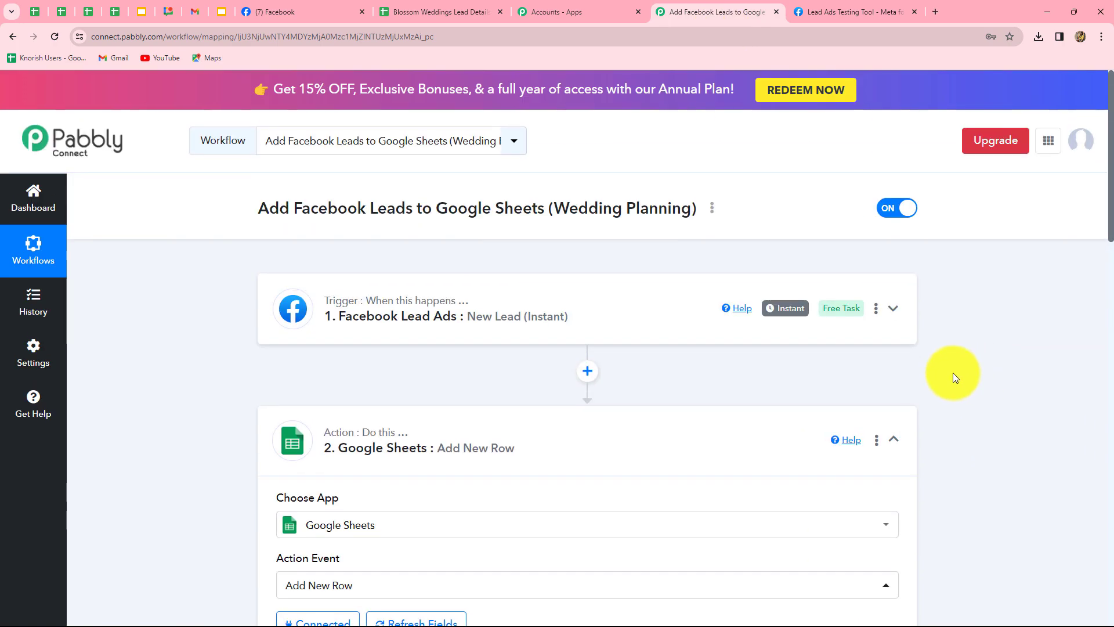
{"action": "left_click", "coordinate": [894, 439]}
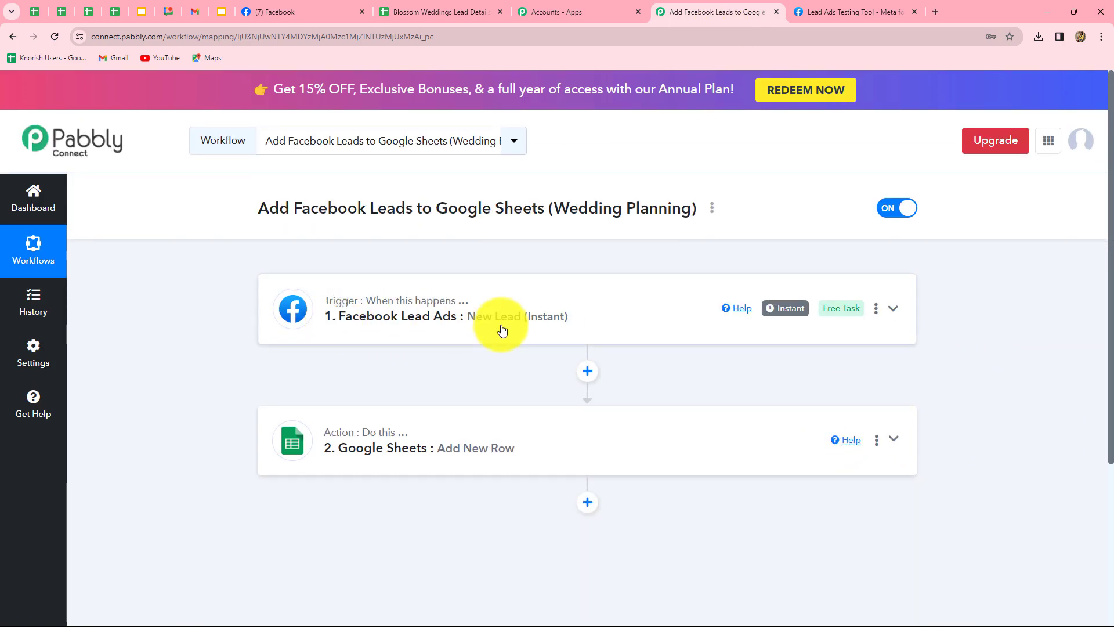